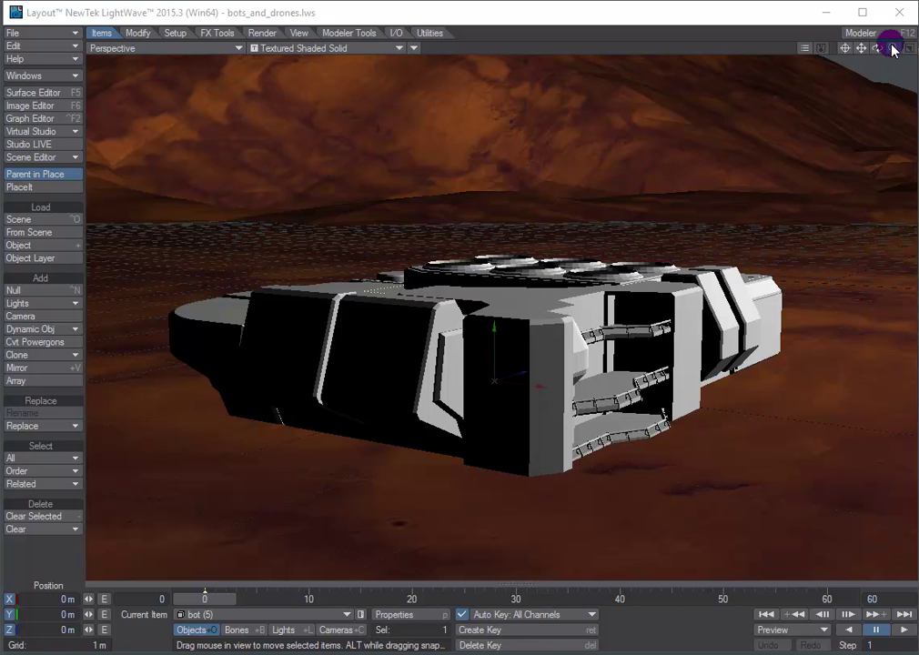
# Step: Open the PlaceIt plugin and add all Layout meshes to its item list
pyautogui.moveTo(891, 51)
pyautogui.mouseDown()
pyautogui.moveTo(870, 52)
pyautogui.moveTo(875, 7)
pyautogui.moveTo(875, 53)
pyautogui.mouseUp()
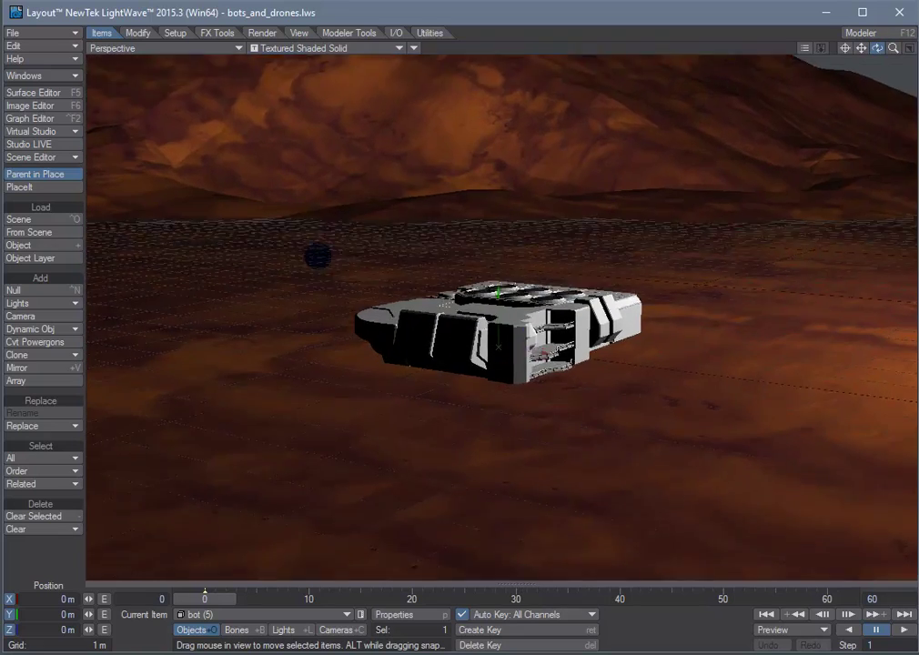
pyautogui.keyDown('alt'); pyautogui.moveTo(317, 257); pyautogui.dragTo(317, 260); pyautogui.keyUp('alt')
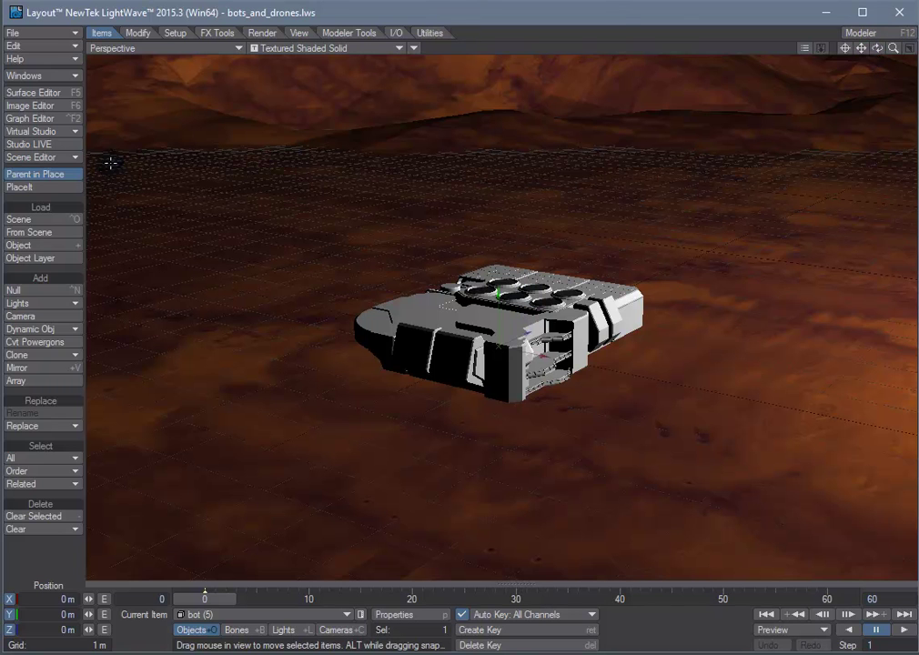
pyautogui.click(40, 187)
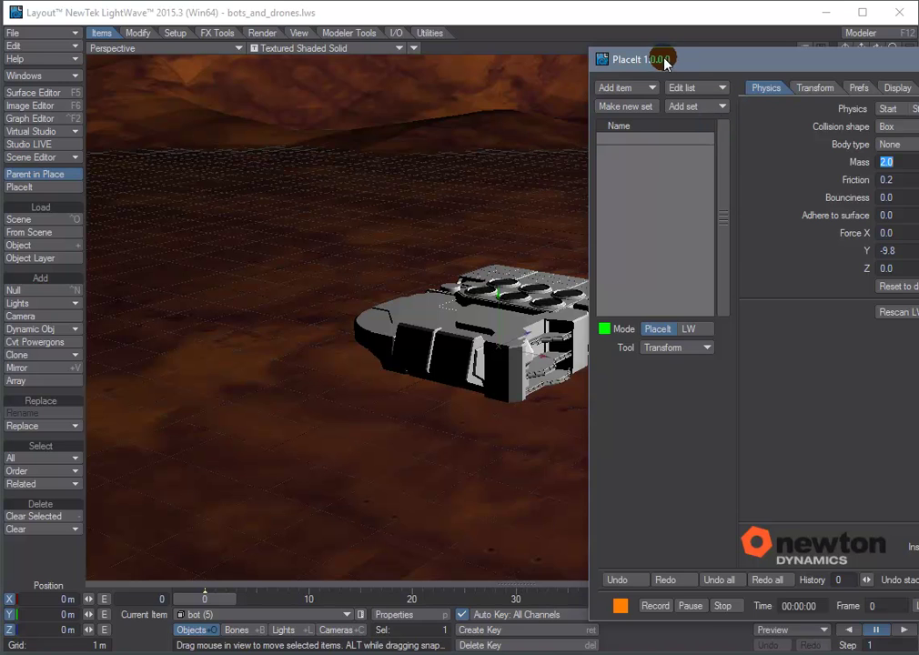
pyautogui.moveTo(664, 61); pyautogui.dragTo(627, 40)
pyautogui.click(653, 68)
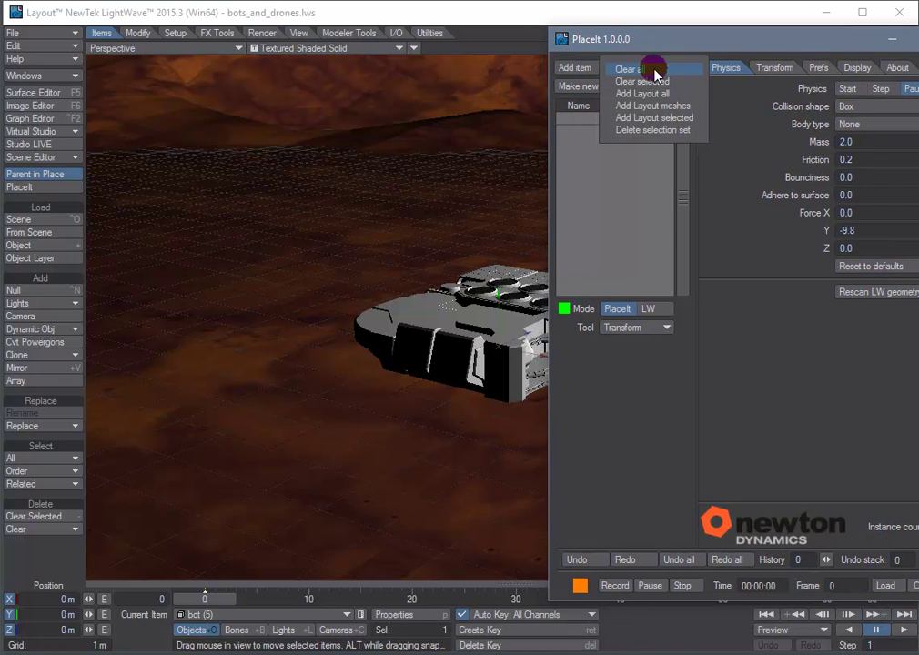
pyautogui.click(681, 107)
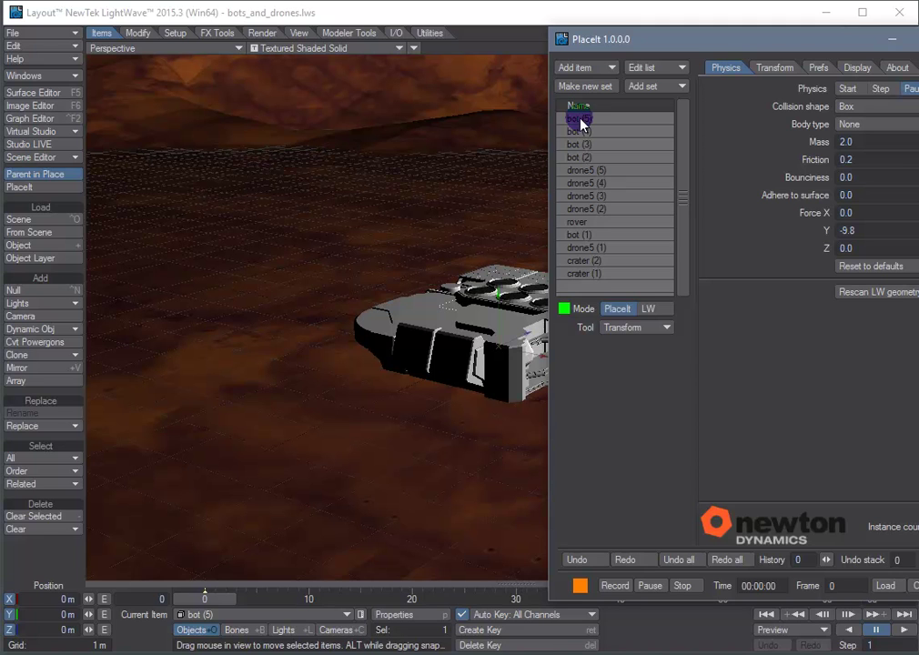
# Step: Give all bots, drones and the rover a Convex hull collision shape and the Dynamic body type
pyautogui.click(580, 119)
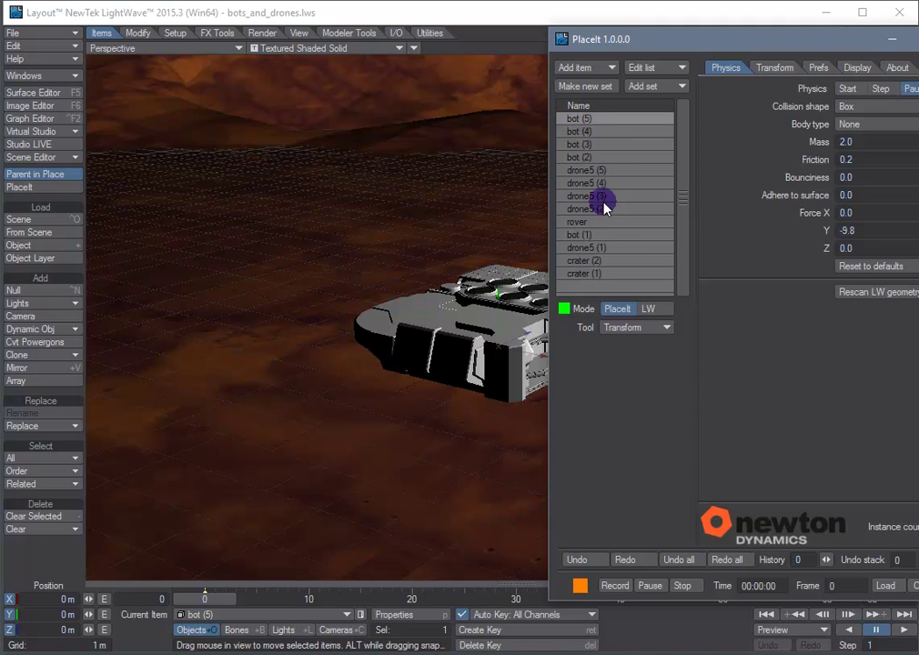
pyautogui.keyDown('shift'); pyautogui.click(600, 248); pyautogui.keyUp('shift')
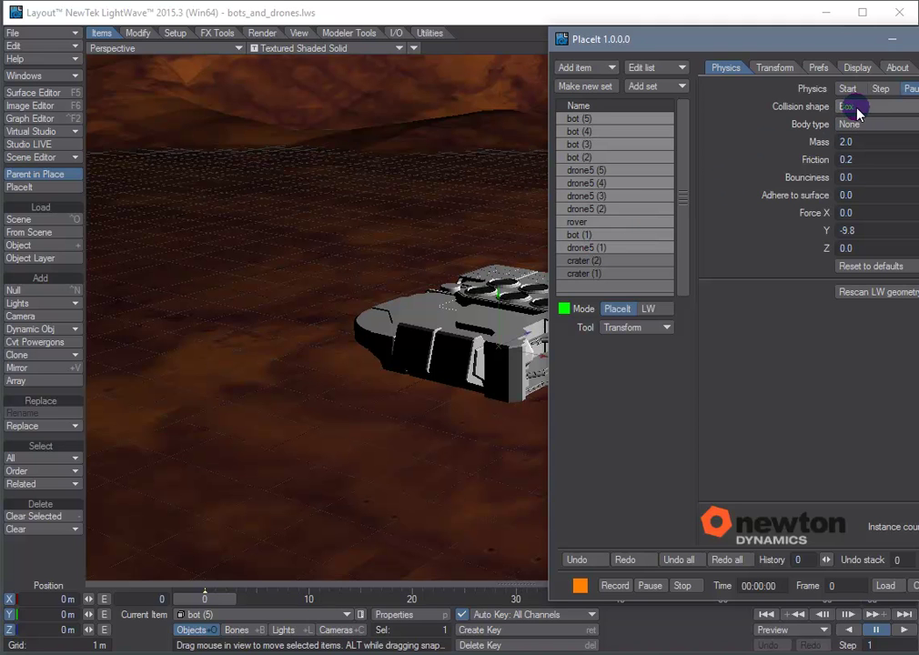
pyautogui.click(687, 31)
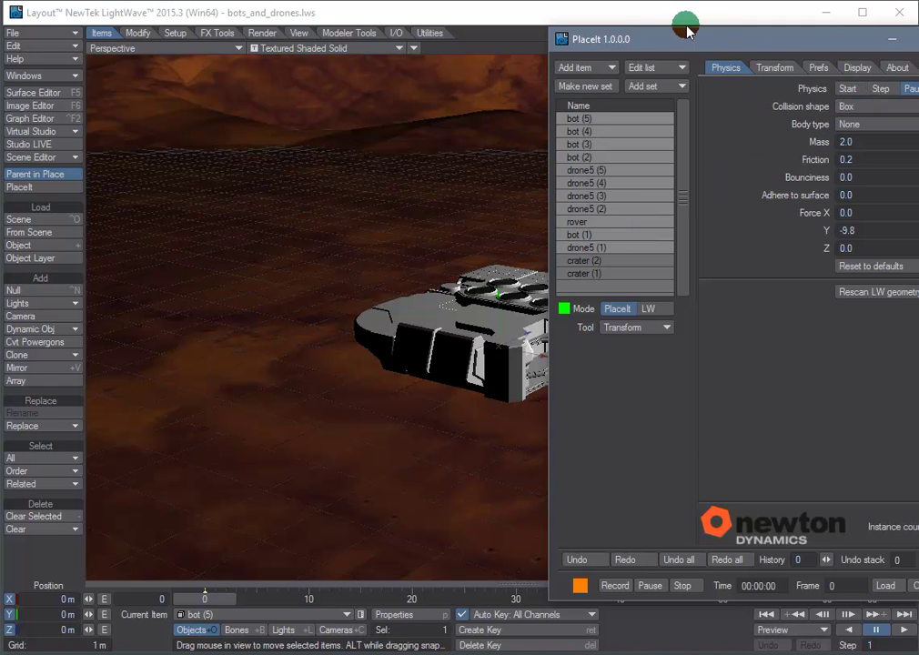
pyautogui.moveTo(687, 31); pyautogui.dragTo(662, 67)
pyautogui.click(844, 136)
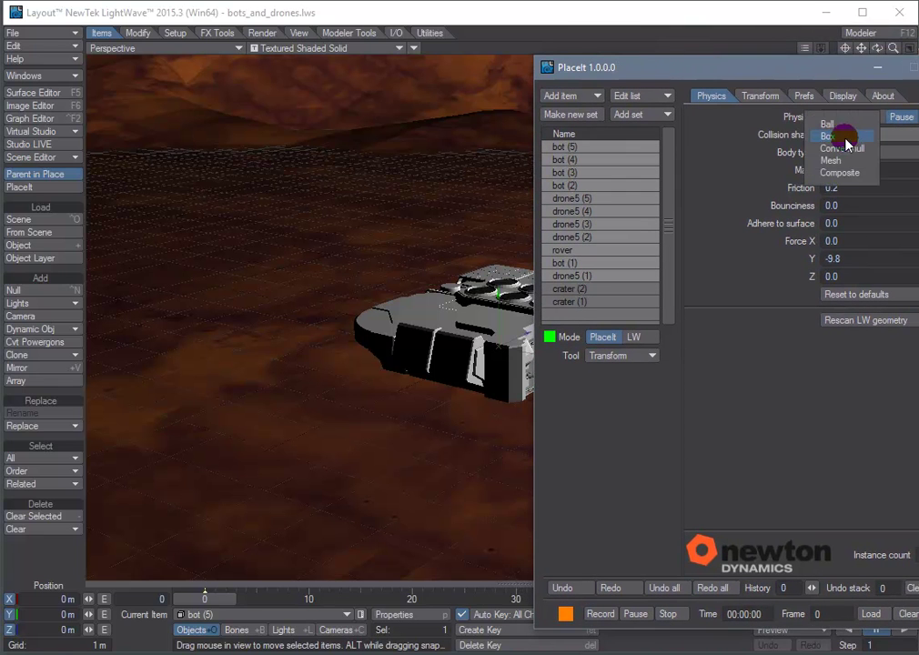
pyautogui.moveTo(851, 152); pyautogui.dragTo(850, 150)
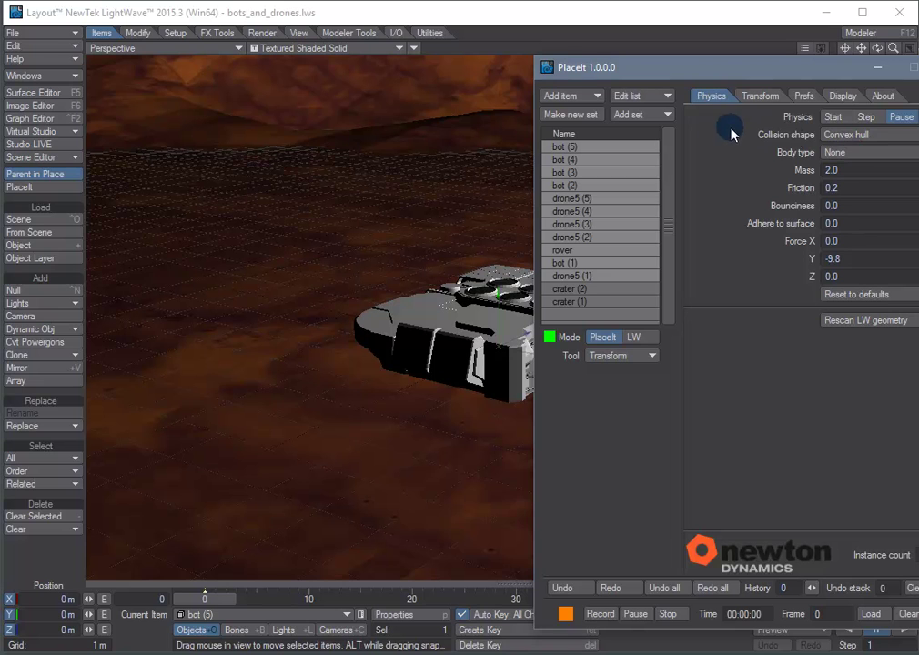
pyautogui.click(837, 155)
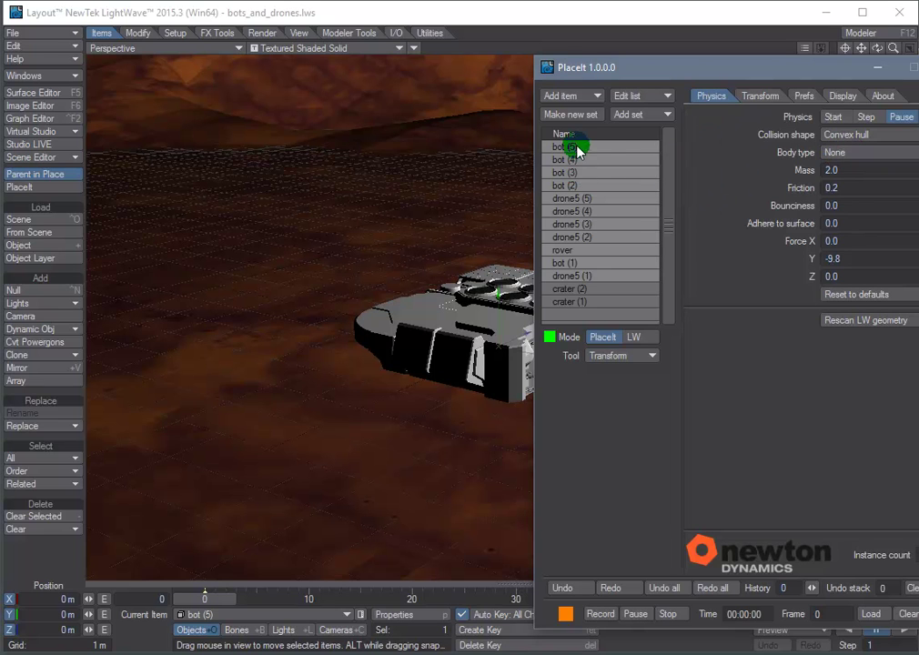
pyautogui.moveTo(831, 150); pyautogui.dragTo(841, 180)
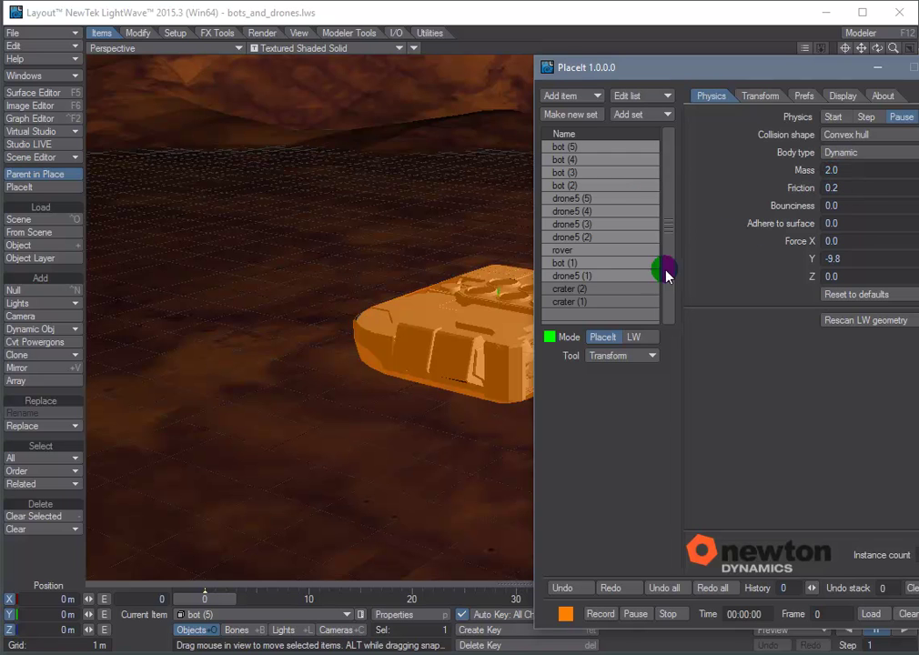
# Step: Give crater (1) and crater (2) a Mesh collision shape and the Static body type, and deselect them
pyautogui.click(578, 291)
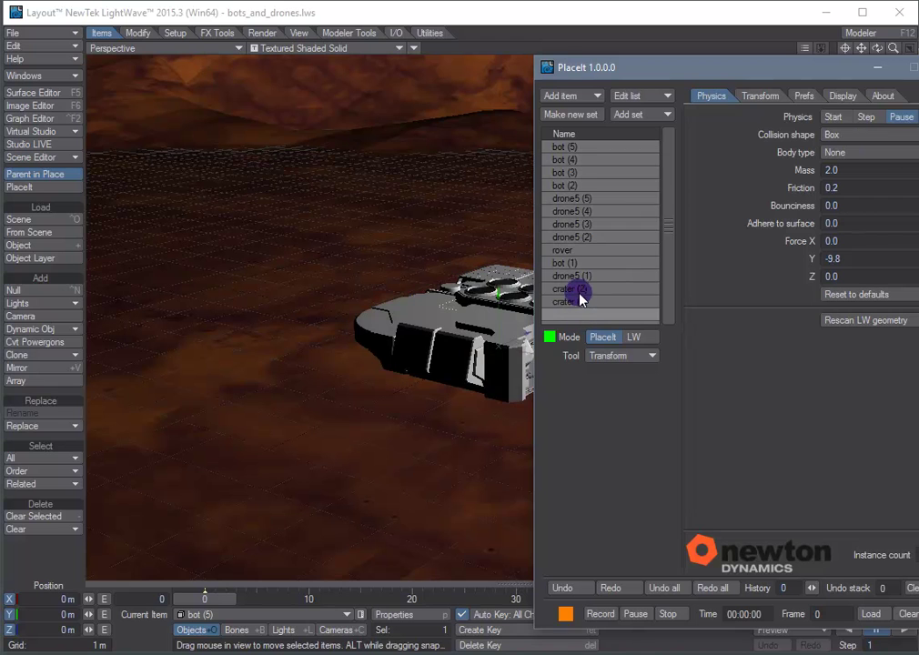
pyautogui.click(572, 290)
pyautogui.keyDown('shift'); pyautogui.click(568, 300); pyautogui.keyUp('shift')
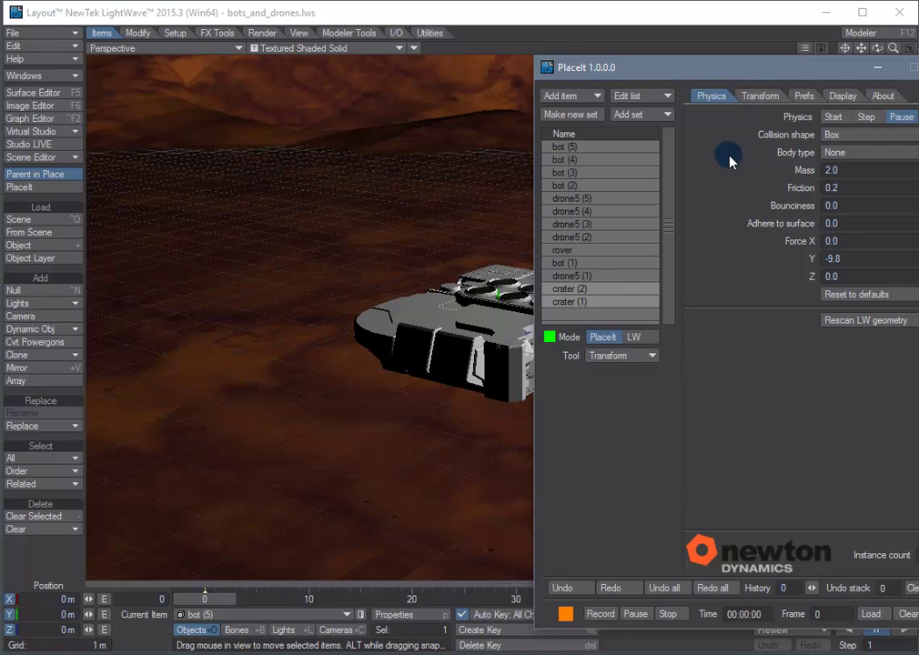
pyautogui.click(837, 135)
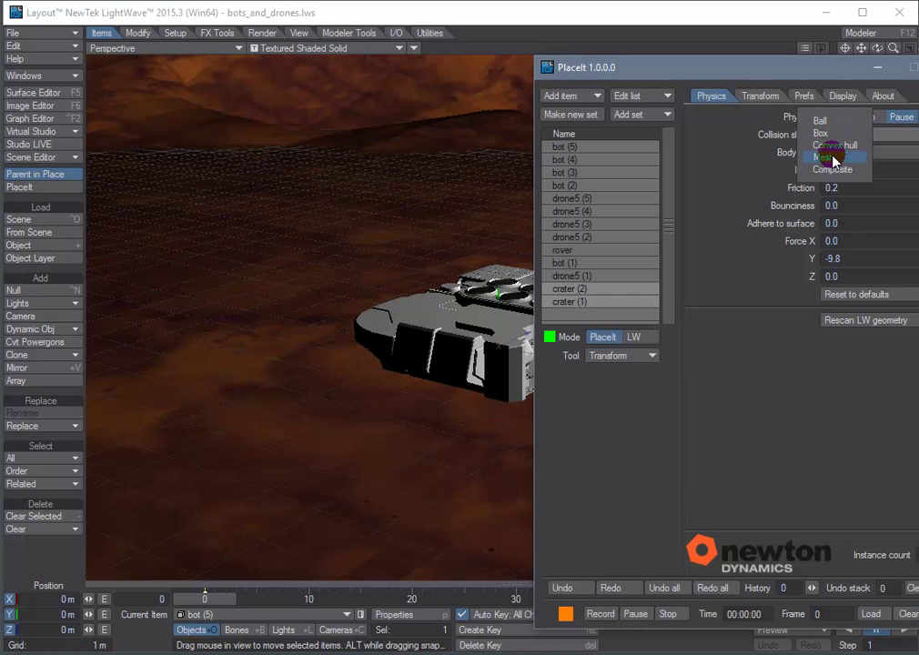
pyautogui.click(832, 156)
pyautogui.click(829, 154)
pyautogui.click(835, 164)
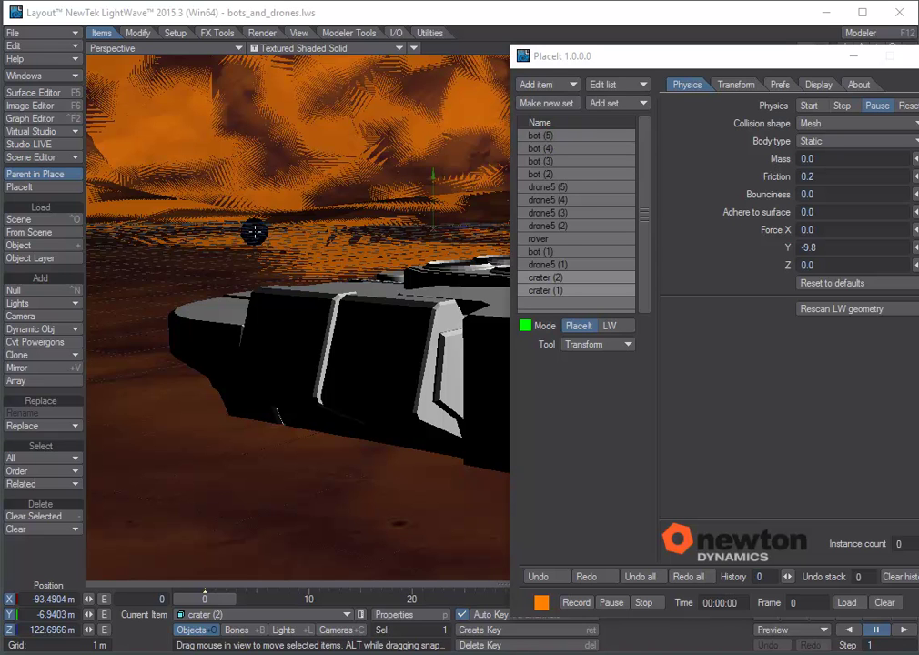
pyautogui.click(539, 303)
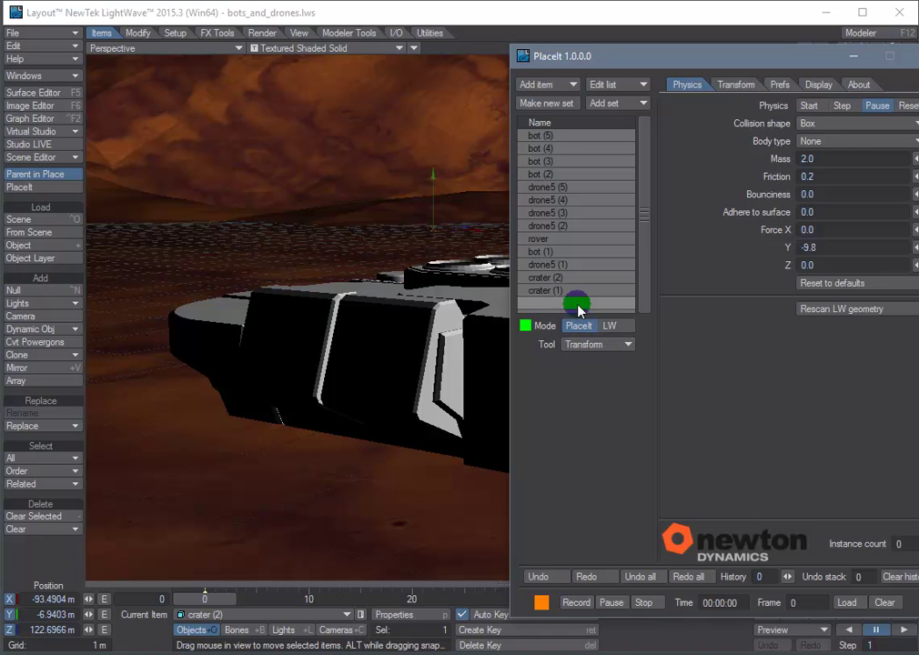
# Step: Switch the PlaceIt tool to Tweak and move the rover across the crater ground into the distance behind the camera
pyautogui.moveTo(575, 58); pyautogui.dragTo(618, 142)
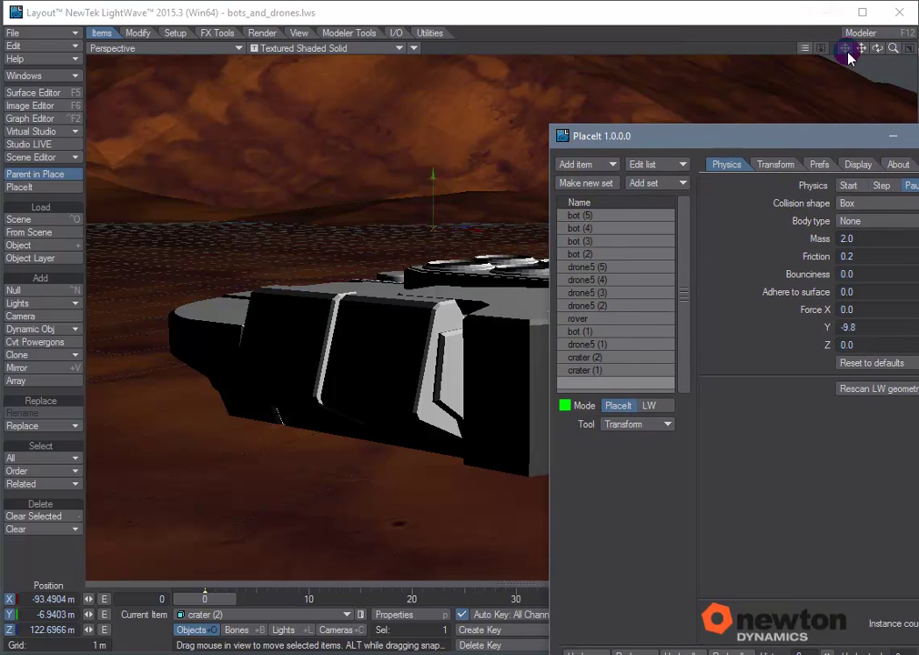
pyautogui.moveTo(892, 49); pyautogui.dragTo(311, 264)
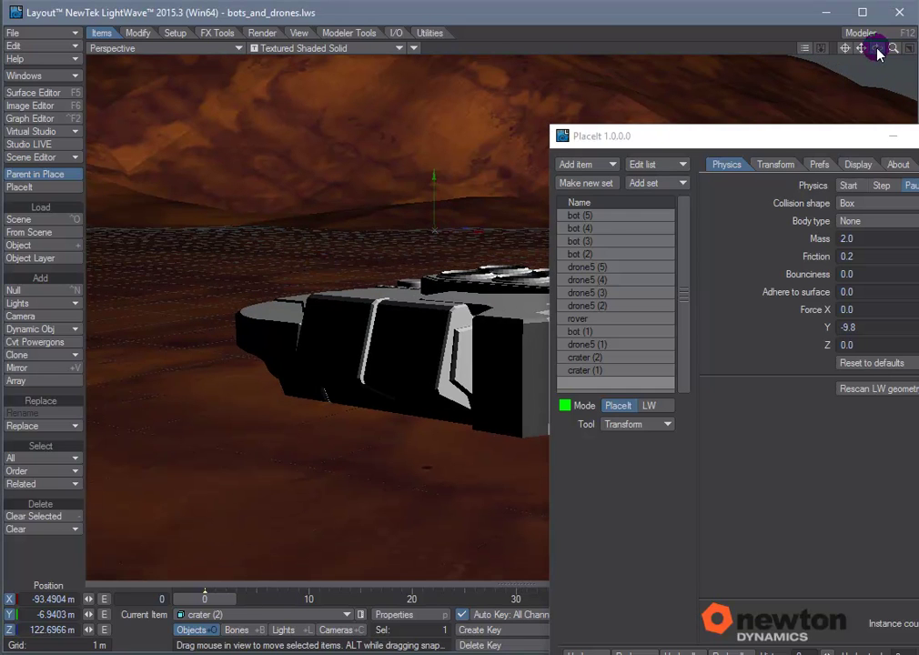
pyautogui.moveTo(861, 49); pyautogui.dragTo(319, 267)
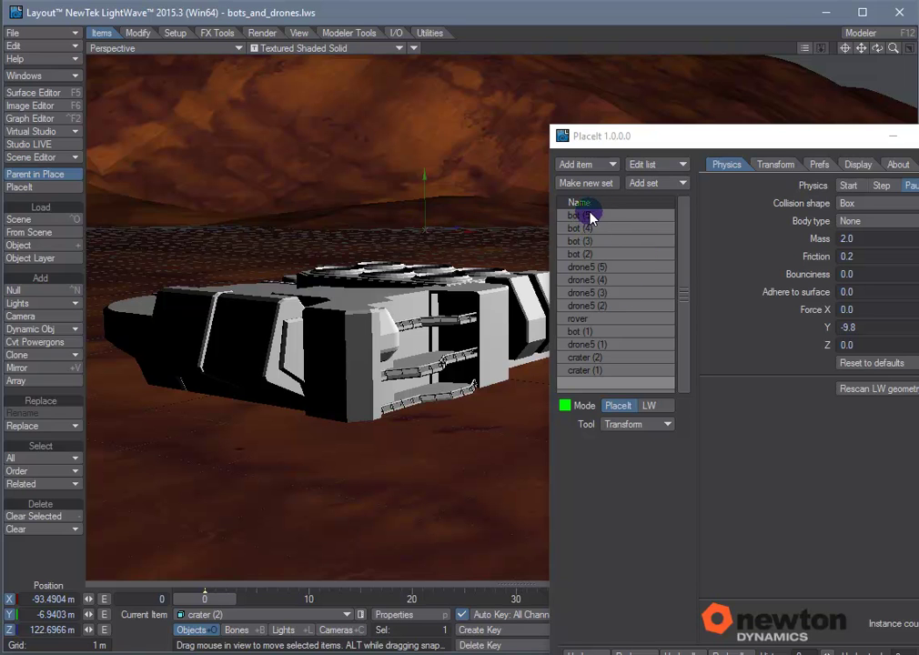
pyautogui.click(627, 426)
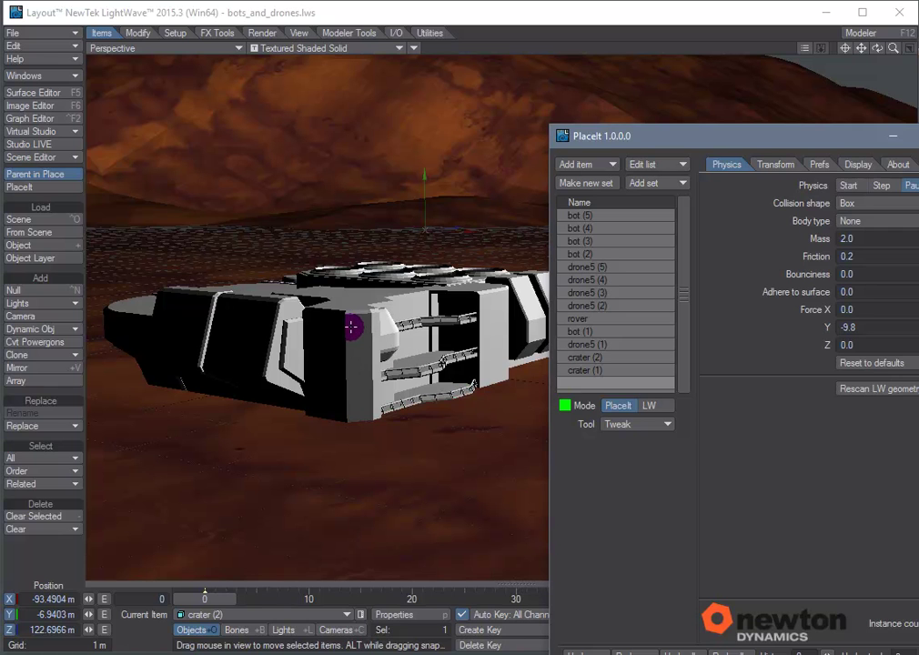
pyautogui.click(351, 326)
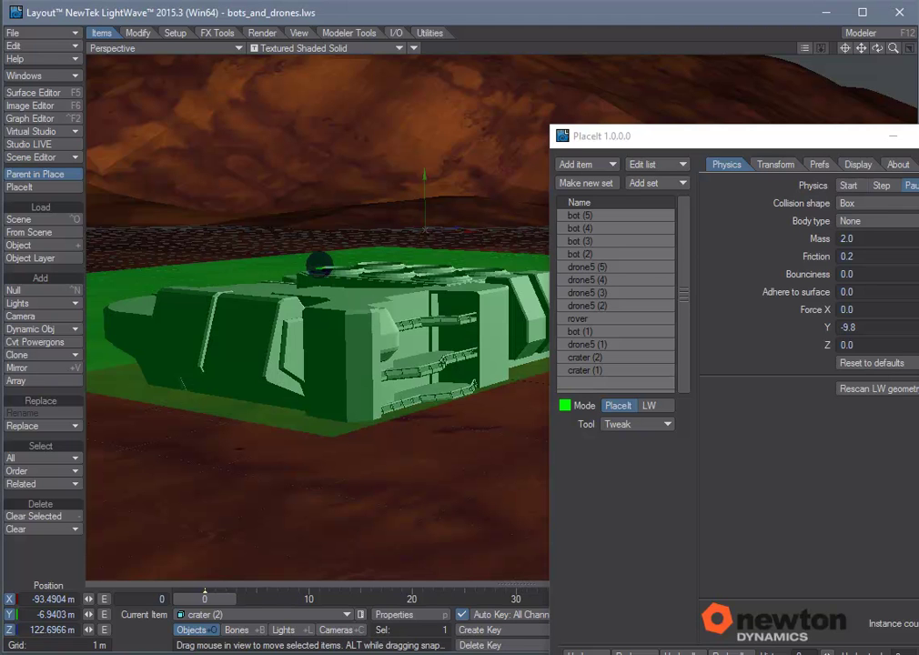
pyautogui.moveTo(320, 264)
pyautogui.mouseDown()
pyautogui.moveTo(316, 278)
pyautogui.moveTo(322, 257)
pyautogui.moveTo(331, 272)
pyautogui.moveTo(312, 258)
pyautogui.moveTo(304, 265)
pyautogui.moveTo(314, 273)
pyautogui.moveTo(330, 258)
pyautogui.moveTo(304, 252)
pyautogui.moveTo(314, 284)
pyautogui.moveTo(323, 256)
pyautogui.moveTo(318, 264)
pyautogui.mouseUp()
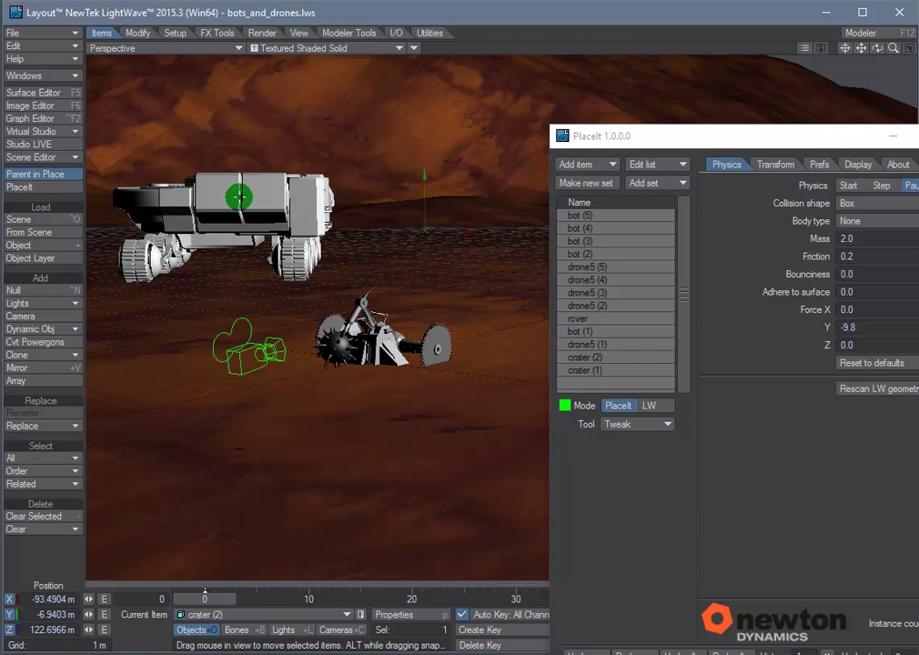
pyautogui.moveTo(320, 264); pyautogui.dragTo(318, 262)
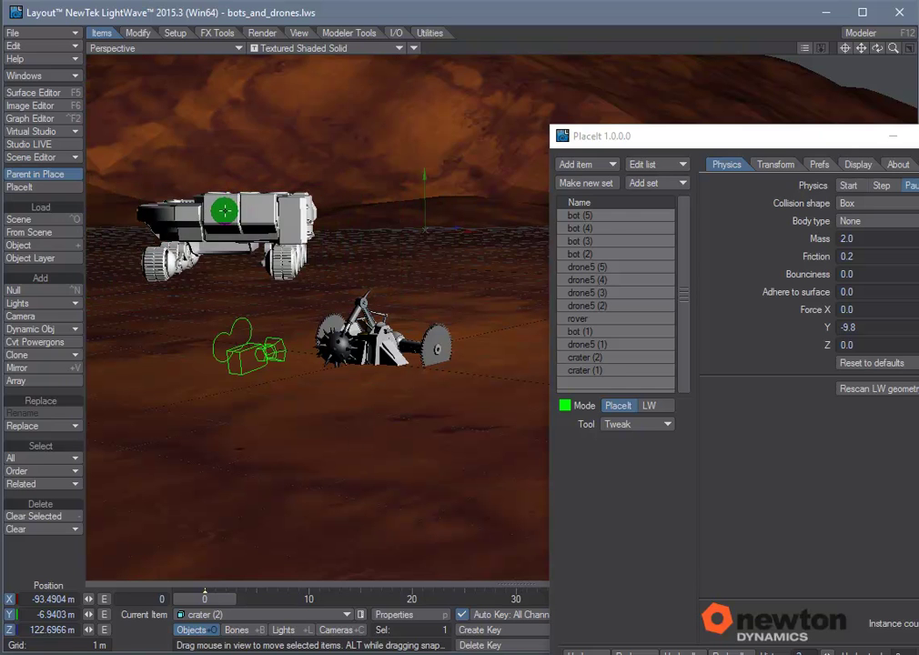
pyautogui.moveTo(224, 211); pyautogui.dragTo(221, 265)
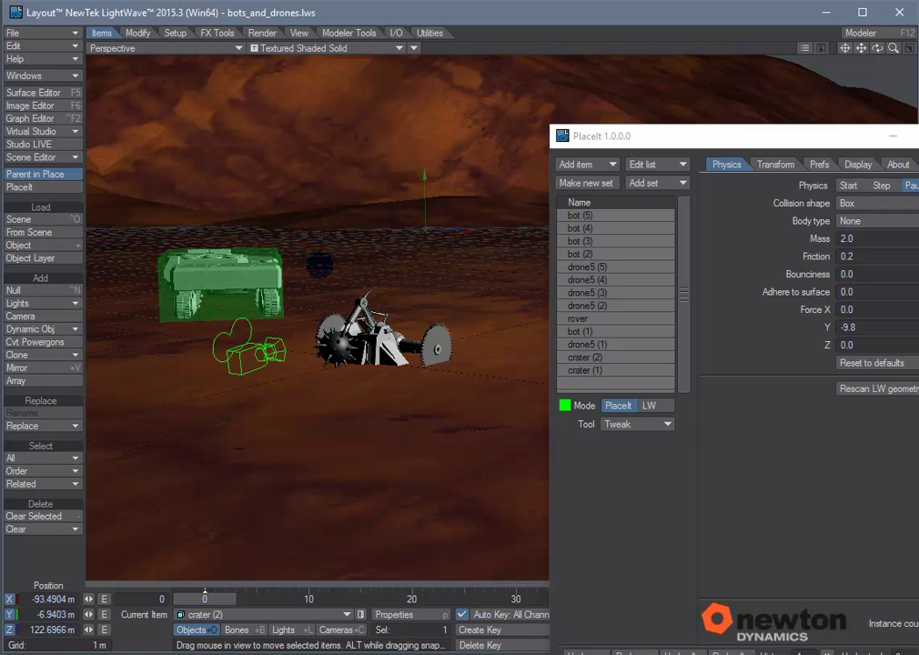
pyautogui.moveTo(319, 264); pyautogui.dragTo(319, 264)
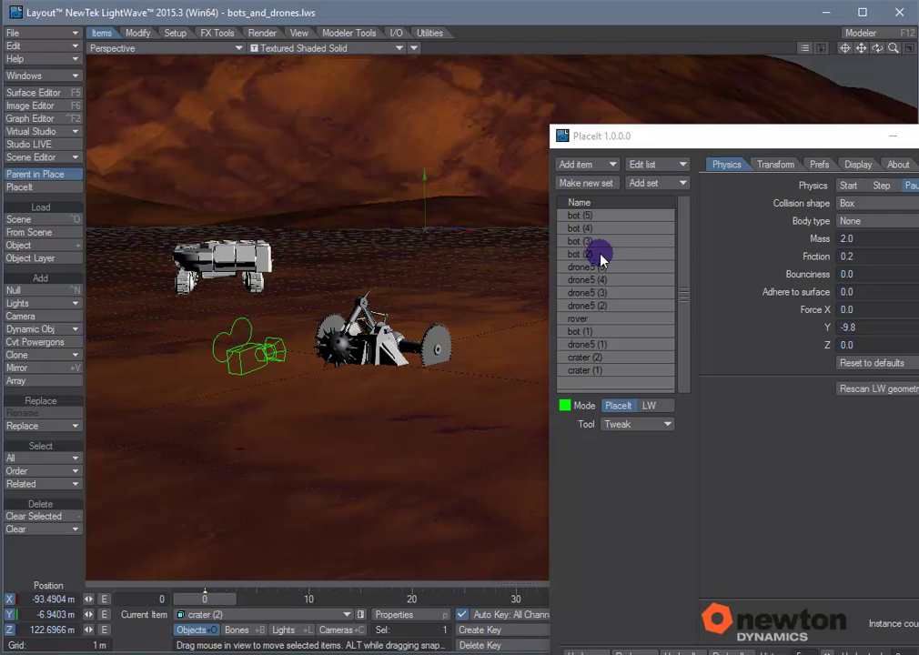
# Step: Set the alignment axis to Z in the transform settings and reposition the rover on the ground with it
pyautogui.click(771, 164)
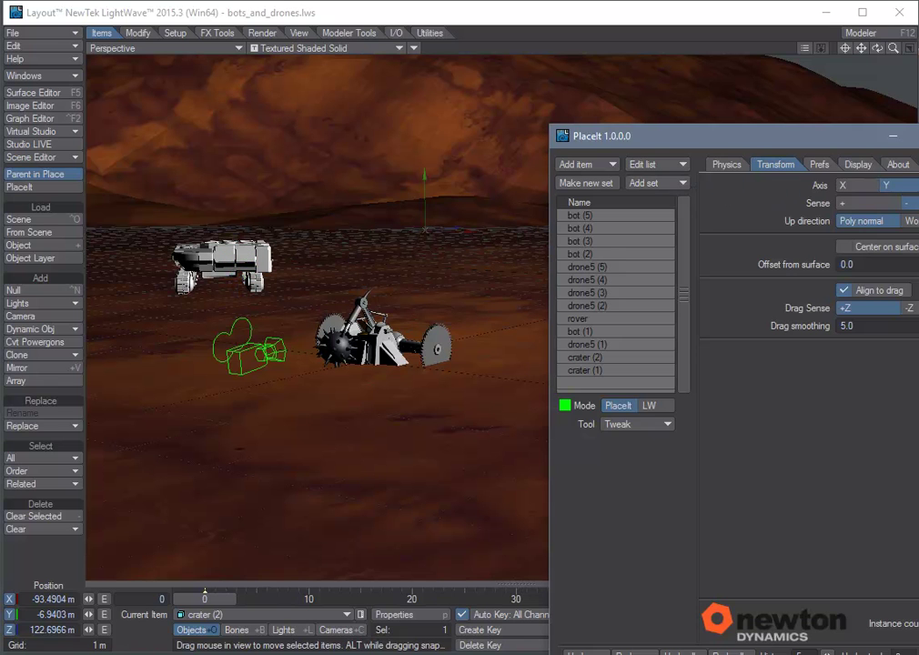
pyautogui.moveTo(780, 138); pyautogui.dragTo(725, 101)
pyautogui.click(873, 147)
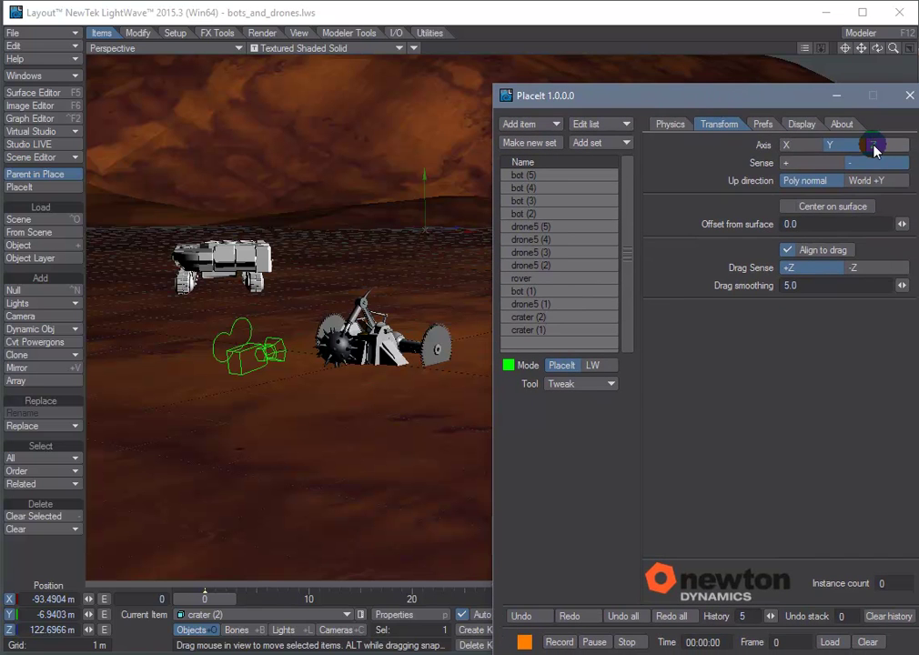
pyautogui.click(318, 264)
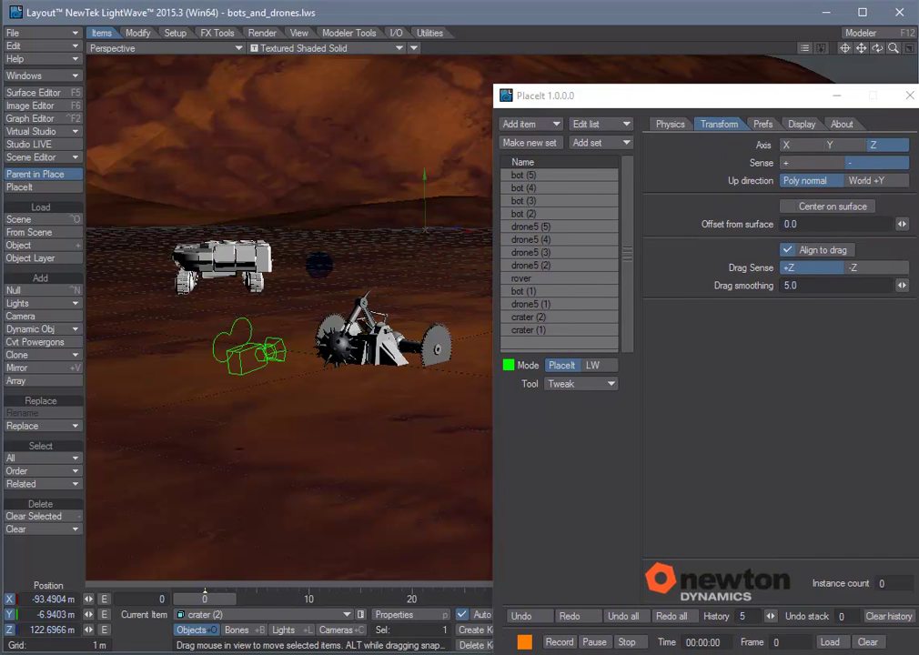
pyautogui.moveTo(318, 264); pyautogui.dragTo(319, 265)
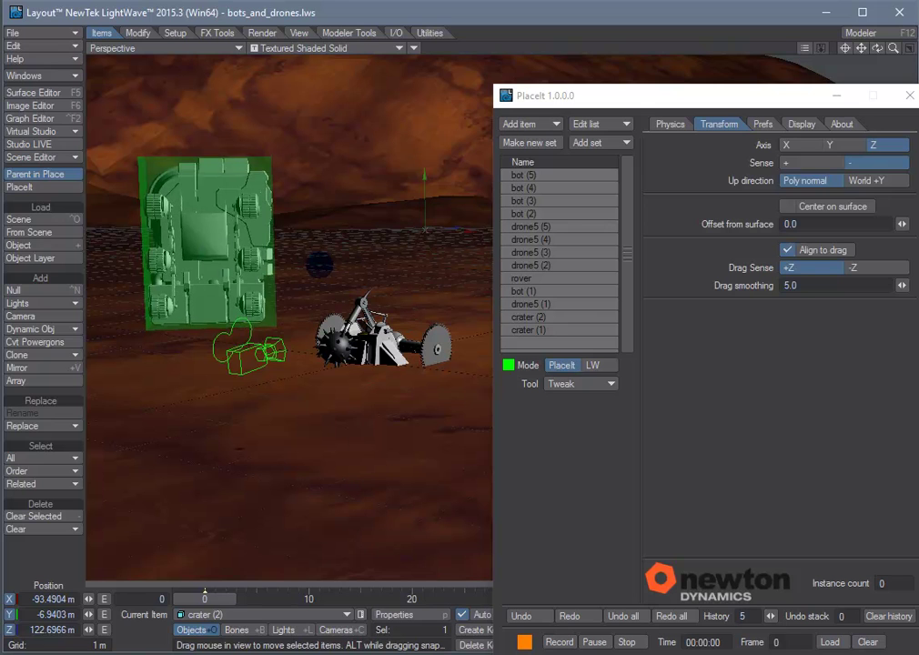
# Step: Set the alignment axis back to Y and reposition the rover so that its wheels face the ground
pyautogui.click(827, 145)
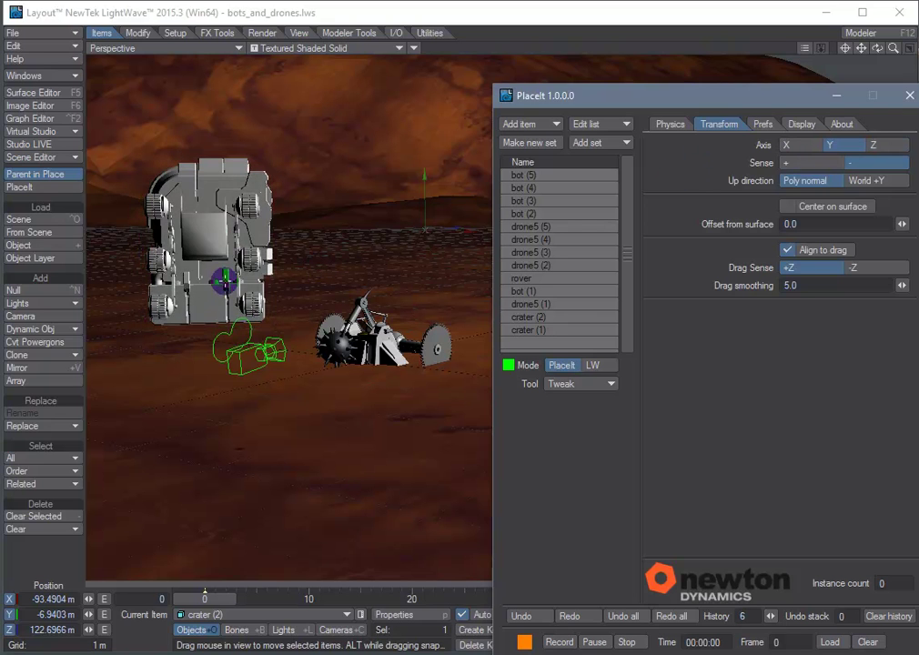
pyautogui.click(224, 281)
pyautogui.moveTo(225, 280)
pyautogui.mouseDown()
pyautogui.moveTo(318, 263)
pyautogui.moveTo(234, 277)
pyautogui.mouseUp()
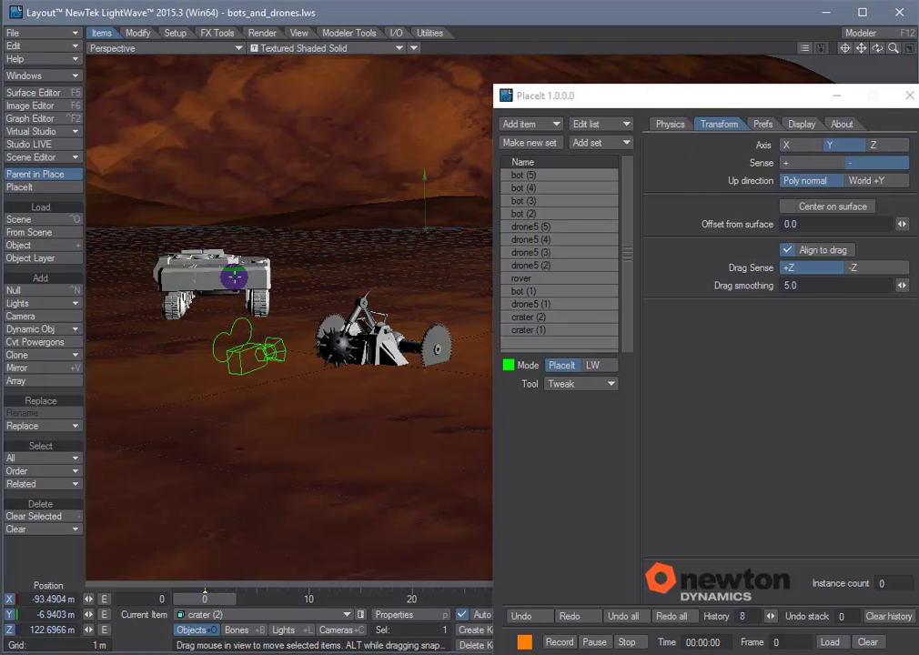
# Step: Try the positive axis sense by repositioning the rover with it, and set the sense back to negative
pyautogui.click(800, 162)
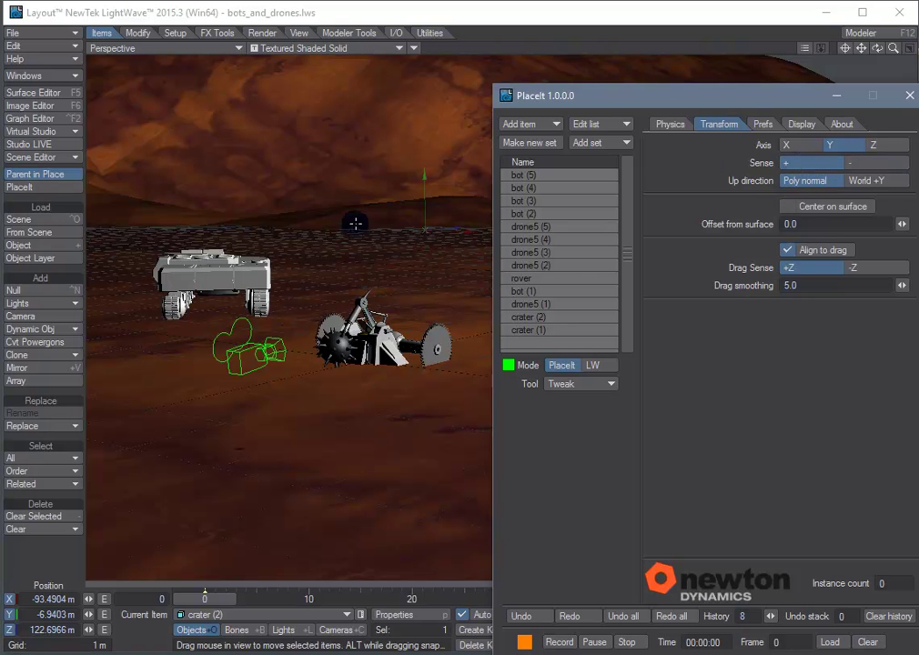
pyautogui.moveTo(217, 275); pyautogui.dragTo(252, 208)
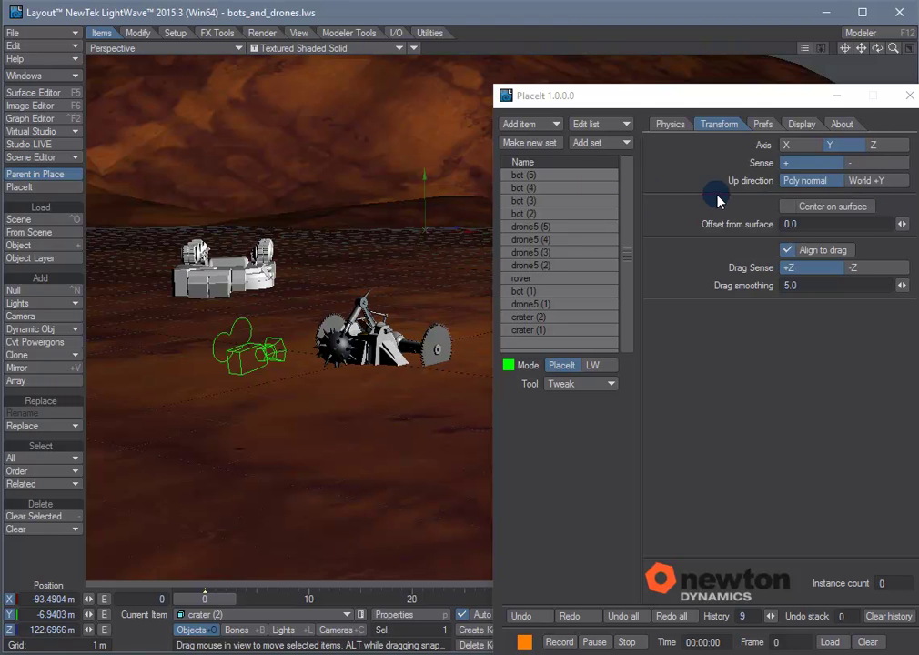
pyautogui.click(788, 251)
pyautogui.click(851, 163)
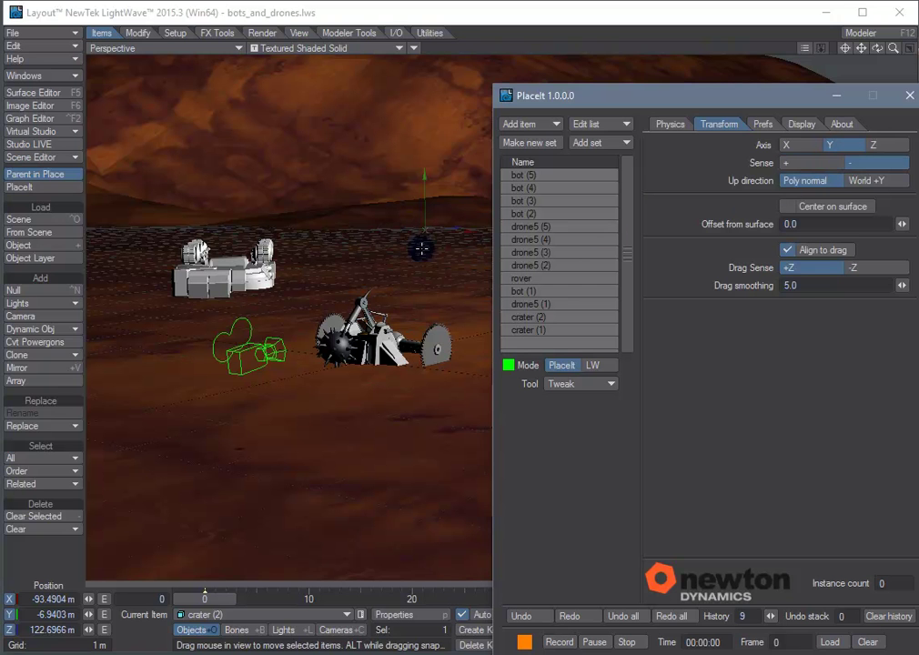
# Step: Move the rover up onto the distant crater slope with the Tweak tool, leaving the Align to drag option enabled
pyautogui.moveTo(209, 277); pyautogui.dragTo(318, 259)
pyautogui.moveTo(223, 373); pyautogui.dragTo(331, 84)
pyautogui.click(801, 254)
pyautogui.click(790, 251)
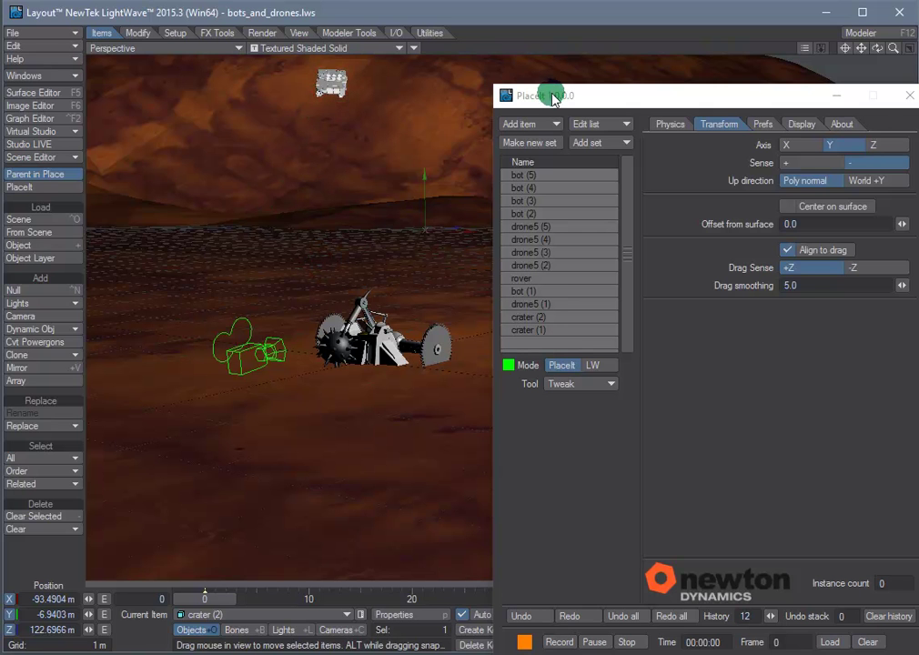
# Step: Move the five bots one by one from the crater floor onto the distant slope around the rover
pyautogui.moveTo(552, 97); pyautogui.dragTo(585, 139)
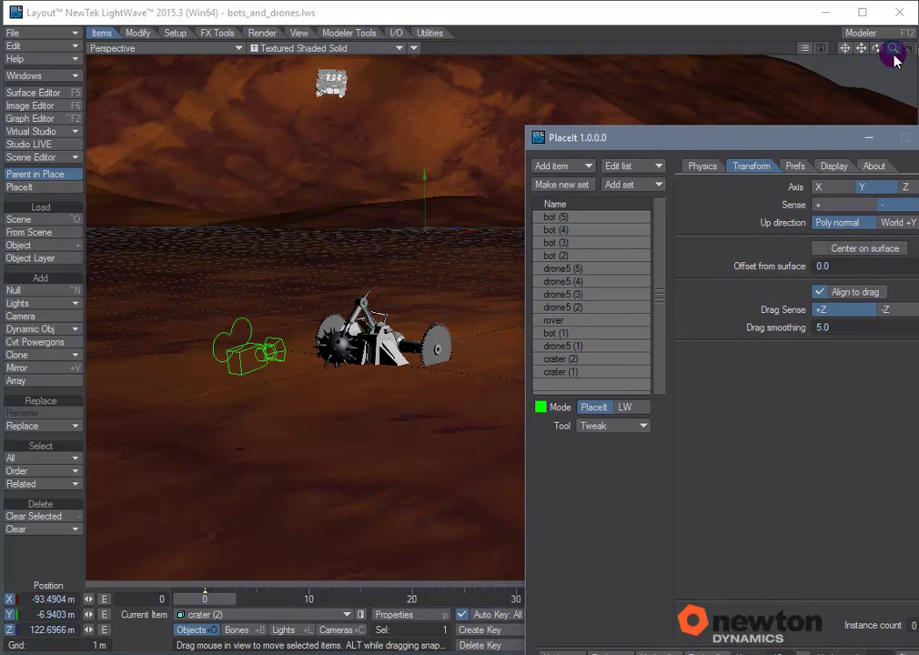
pyautogui.moveTo(893, 49); pyautogui.dragTo(319, 264)
pyautogui.moveTo(882, 51); pyautogui.dragTo(320, 265)
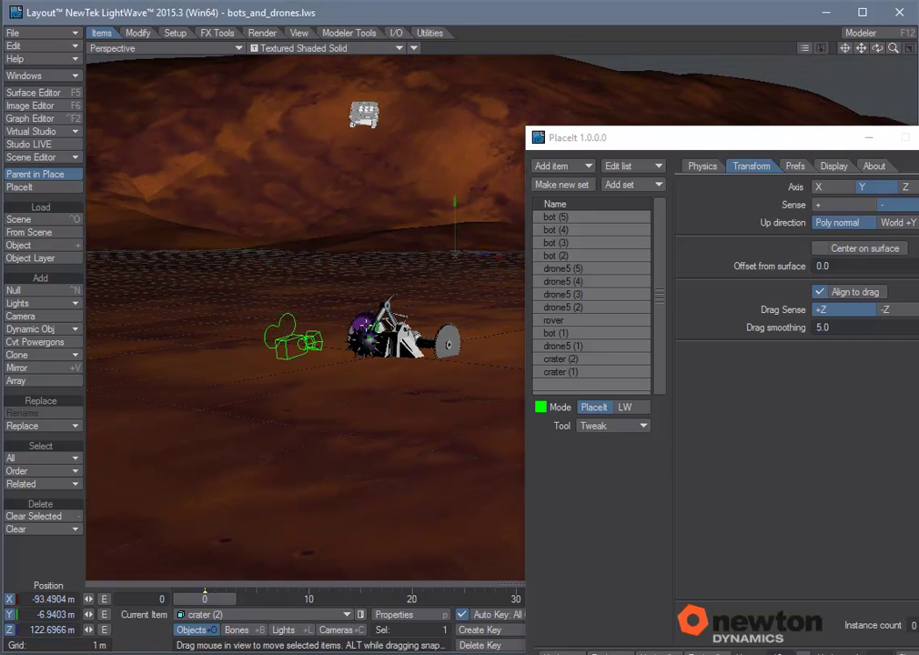
pyautogui.moveTo(362, 327); pyautogui.dragTo(276, 90)
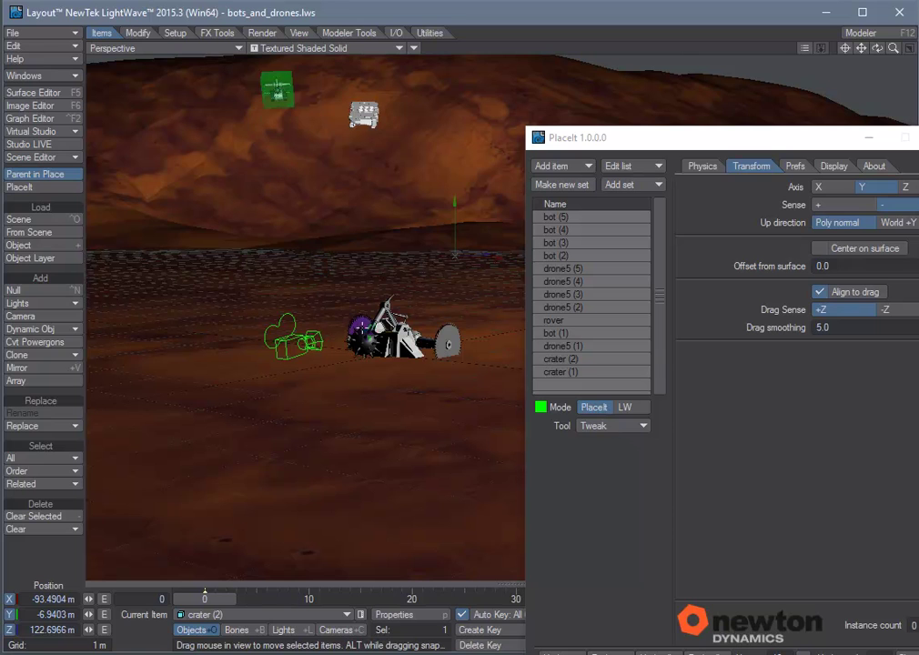
pyautogui.moveTo(319, 264); pyautogui.dragTo(411, 87)
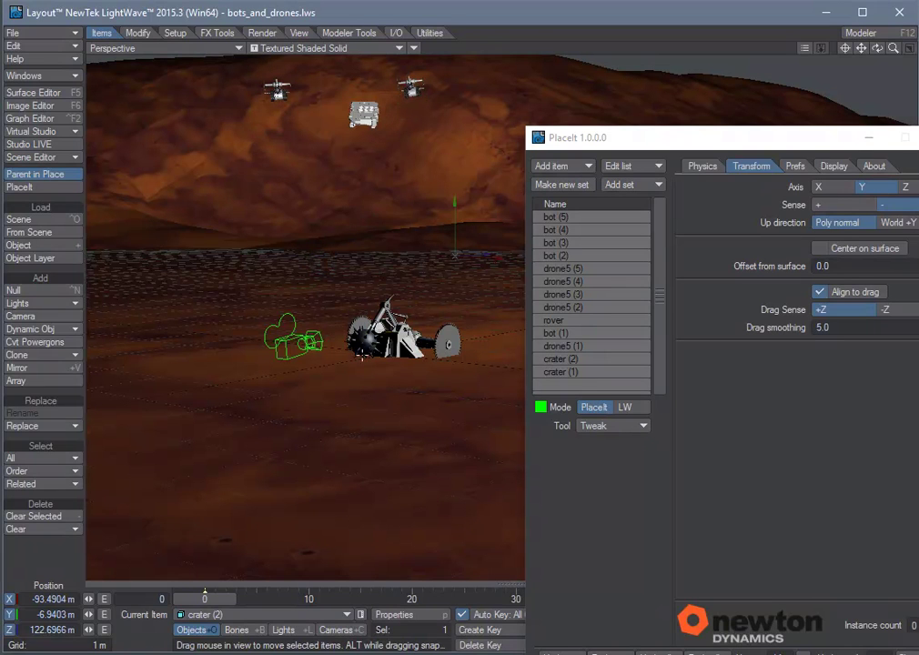
pyautogui.moveTo(289, 268); pyautogui.dragTo(316, 98)
pyautogui.moveTo(285, 259); pyautogui.dragTo(237, 114)
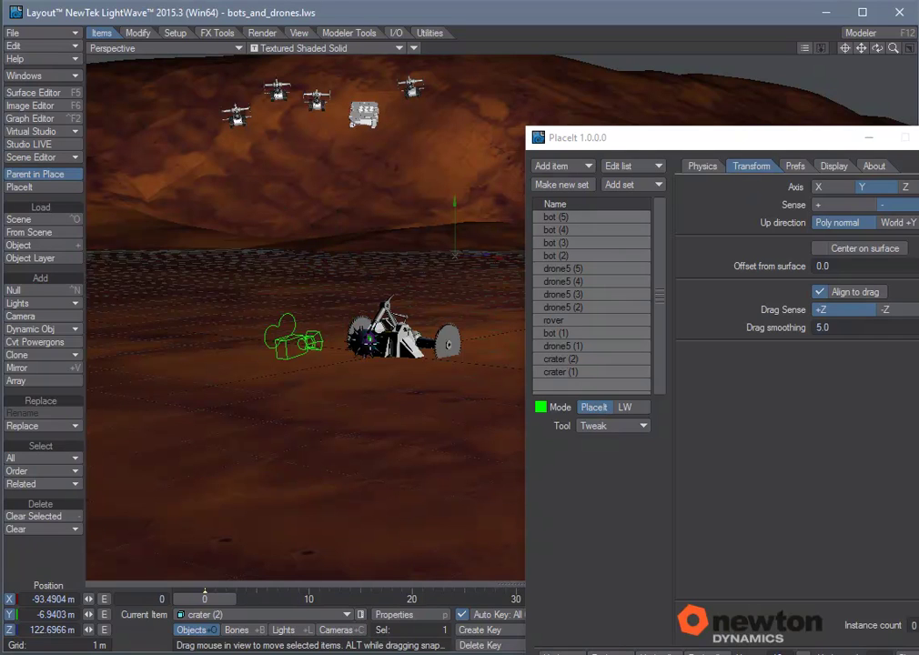
pyautogui.moveTo(364, 338); pyautogui.dragTo(437, 116)
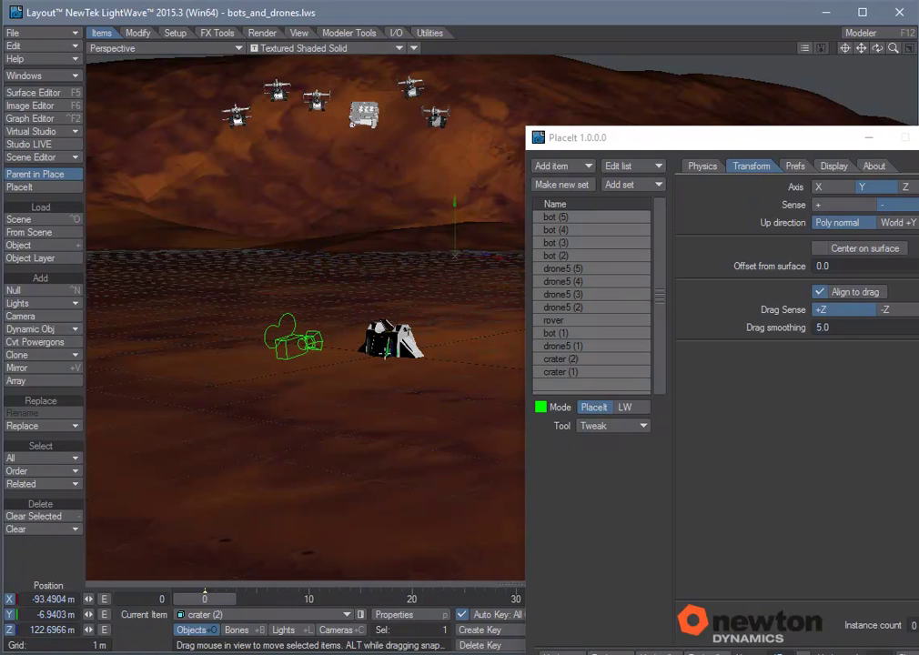
# Step: Move the five drones one by one from the crater floor onto the slope beside and below the rover
pyautogui.moveTo(314, 259); pyautogui.dragTo(292, 145)
pyautogui.moveTo(387, 341); pyautogui.dragTo(406, 126)
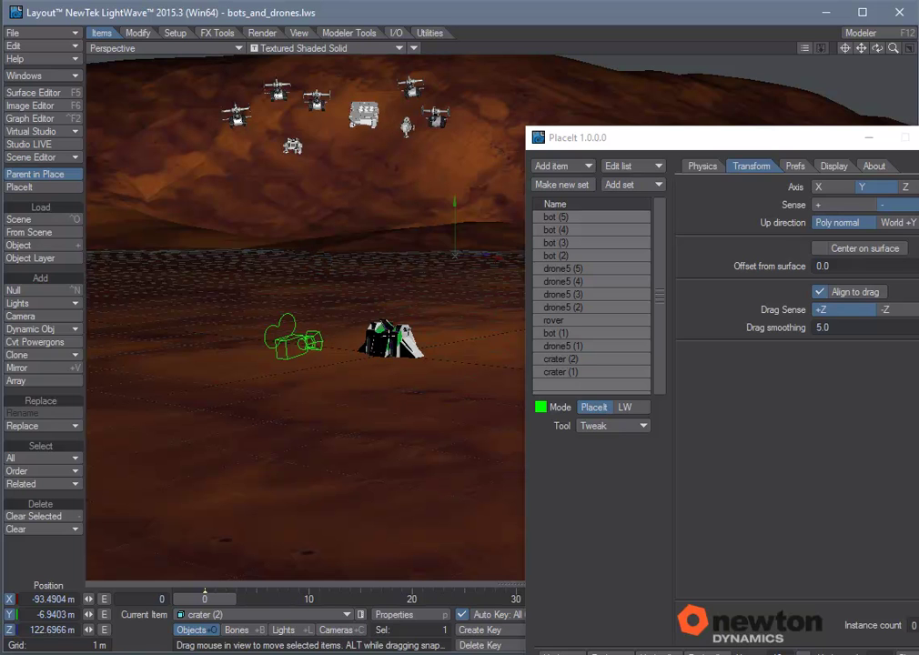
pyautogui.moveTo(386, 338); pyautogui.dragTo(475, 134)
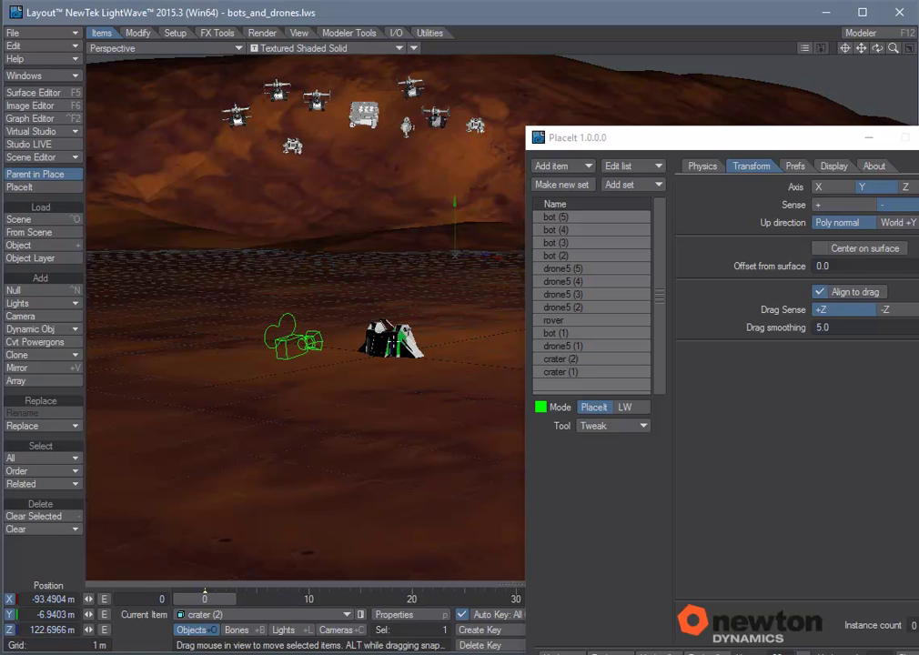
pyautogui.moveTo(389, 344); pyautogui.dragTo(369, 175)
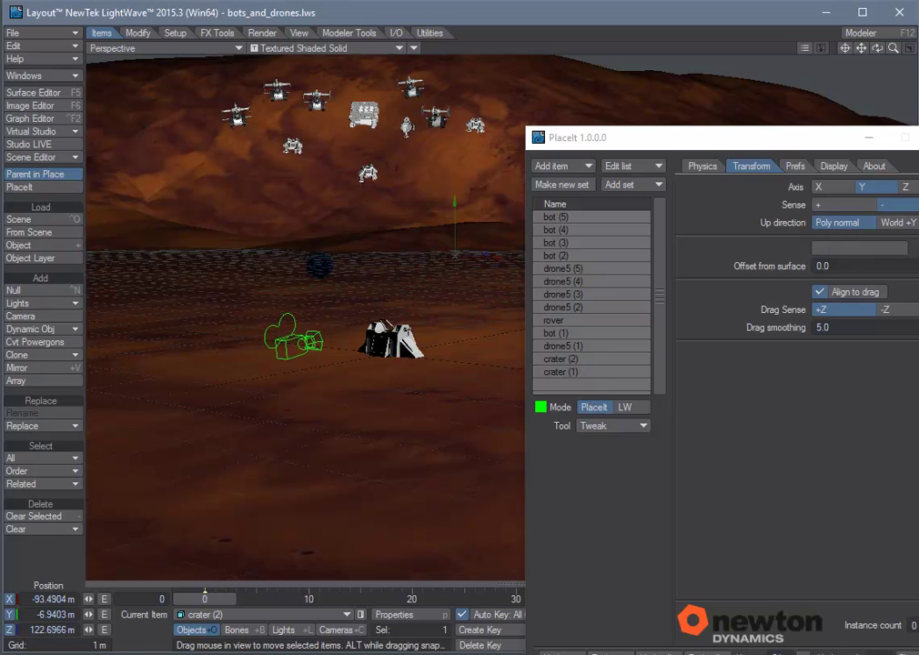
pyautogui.moveTo(391, 344); pyautogui.dragTo(416, 170)
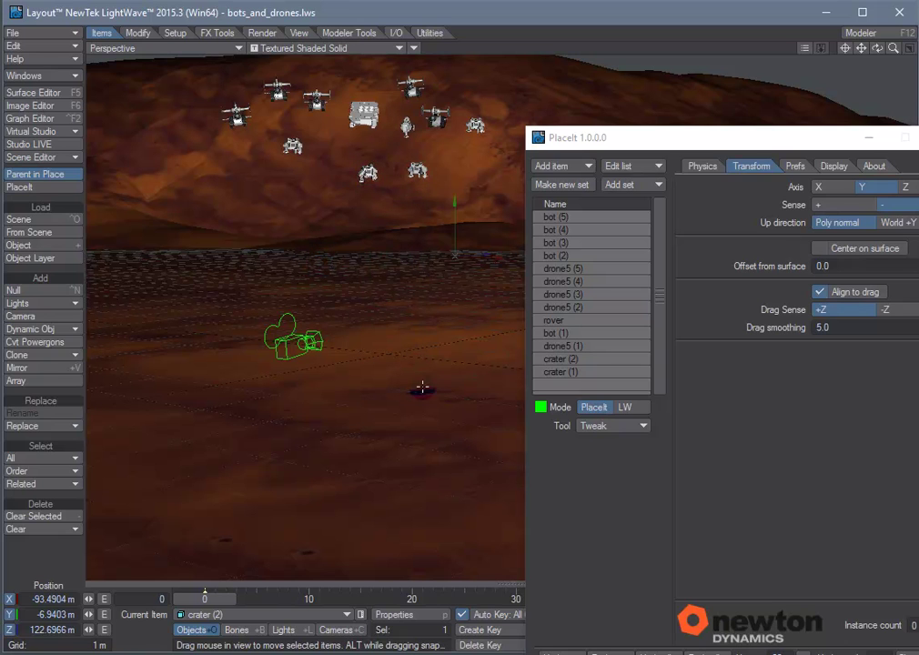
# Step: Switch the PlaceIt tool to Transform and slightly move and rotate bots (2) to (5) together
pyautogui.click(593, 426)
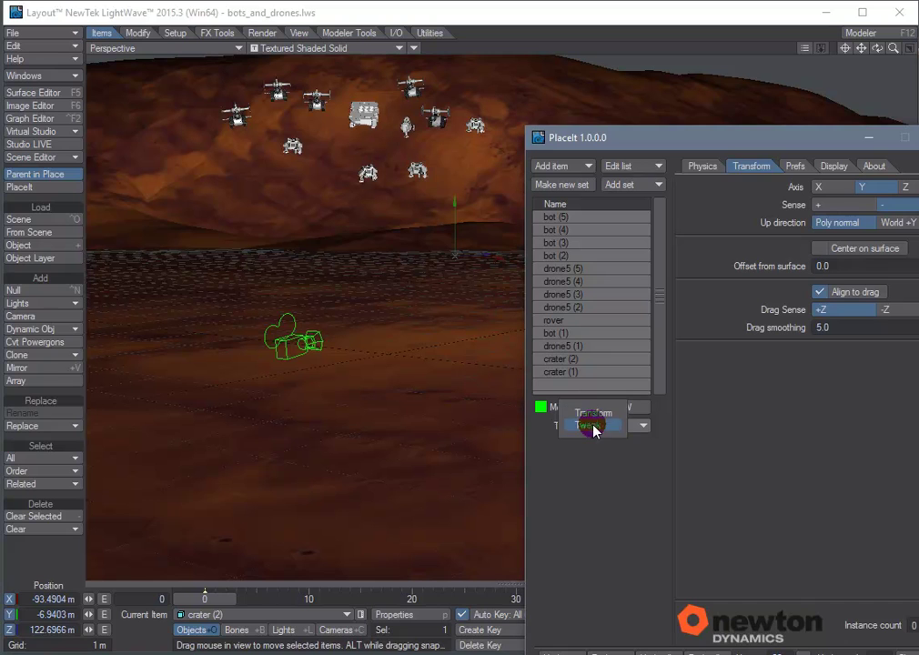
pyautogui.click(593, 414)
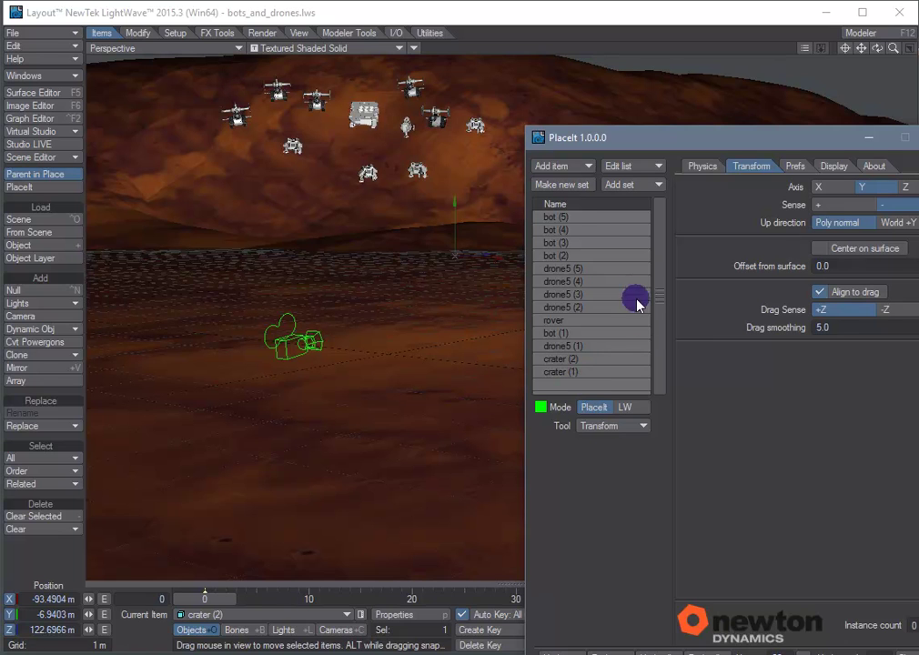
pyautogui.click(561, 219)
pyautogui.moveTo(561, 234)
pyautogui.mouseDown()
pyautogui.moveTo(579, 263)
pyautogui.moveTo(557, 255)
pyautogui.mouseUp()
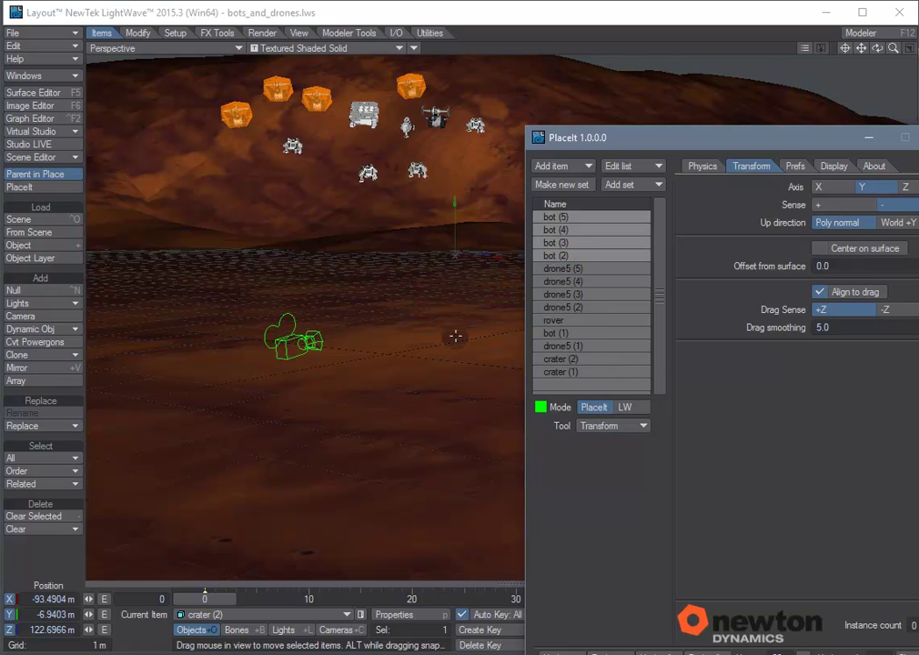
pyautogui.moveTo(319, 266)
pyautogui.mouseDown(button='right')
pyautogui.moveTo(348, 263)
pyautogui.moveTo(324, 264)
pyautogui.mouseUp(button='right')
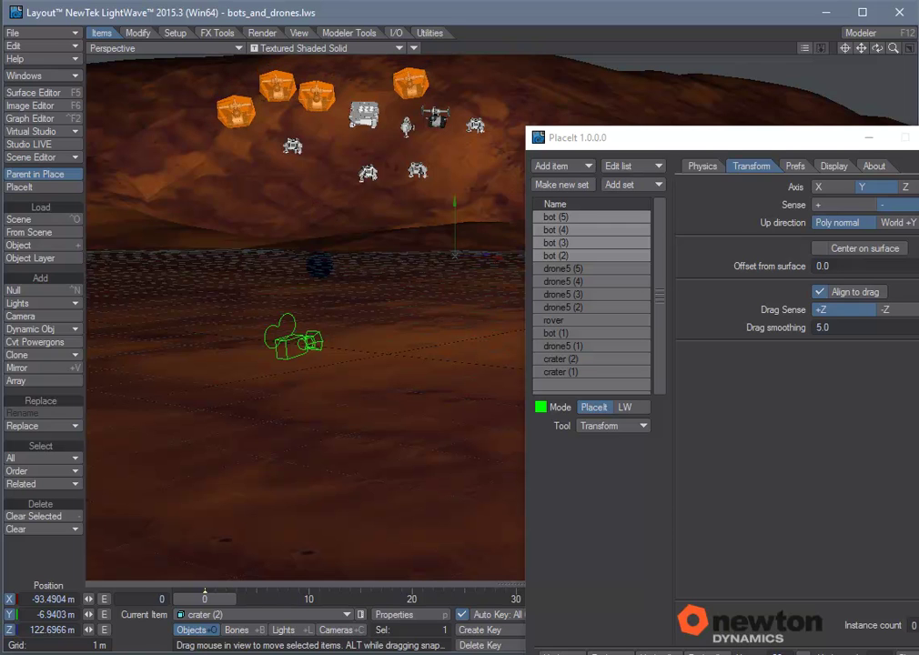
pyautogui.moveTo(314, 211)
pyautogui.mouseDown(button='middle')
pyautogui.moveTo(333, 208)
pyautogui.moveTo(289, 210)
pyautogui.moveTo(303, 211)
pyautogui.mouseUp(button='middle')
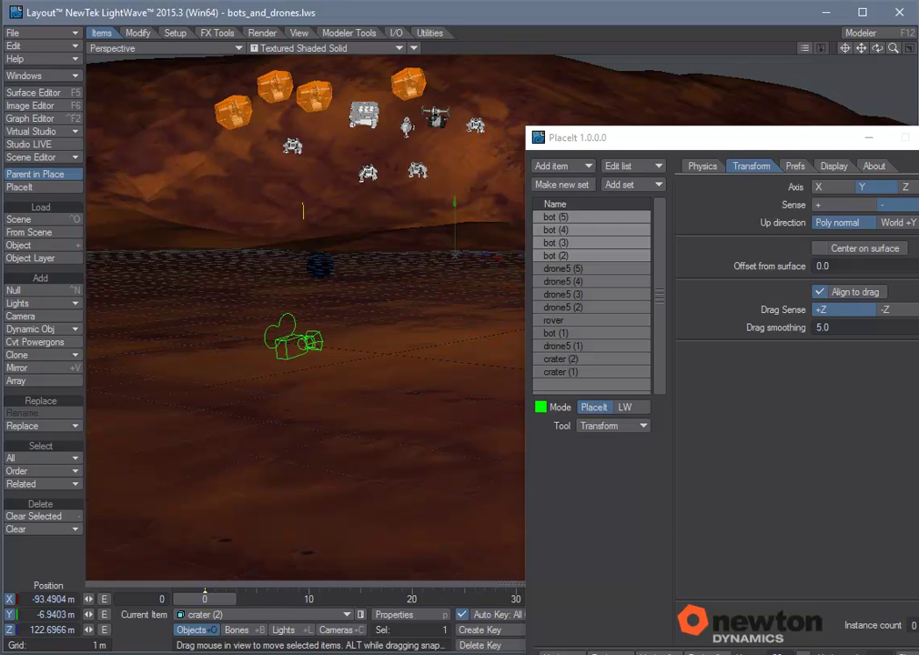
# Step: Shift and tilt bot (2) toward the rover on the crater slope
pyautogui.click(613, 430)
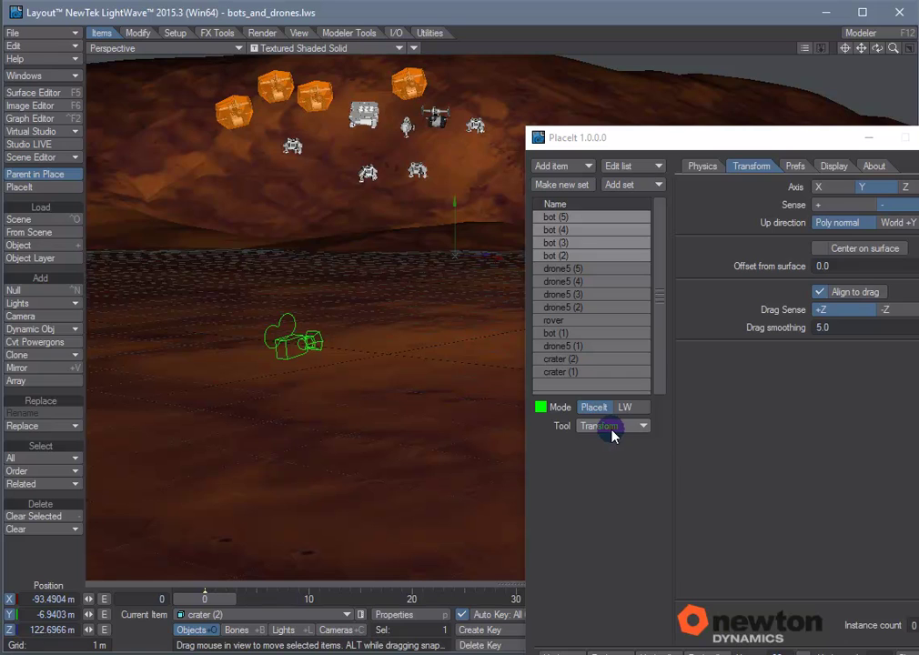
pyautogui.click(441, 303)
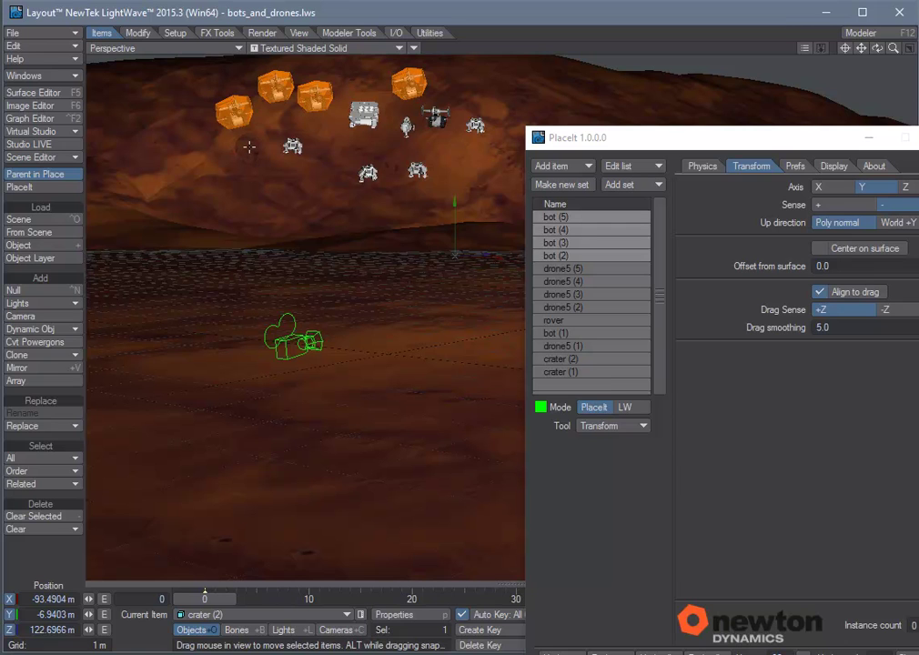
pyautogui.moveTo(247, 147); pyautogui.dragTo(320, 91)
pyautogui.moveTo(323, 263); pyautogui.dragTo(319, 264)
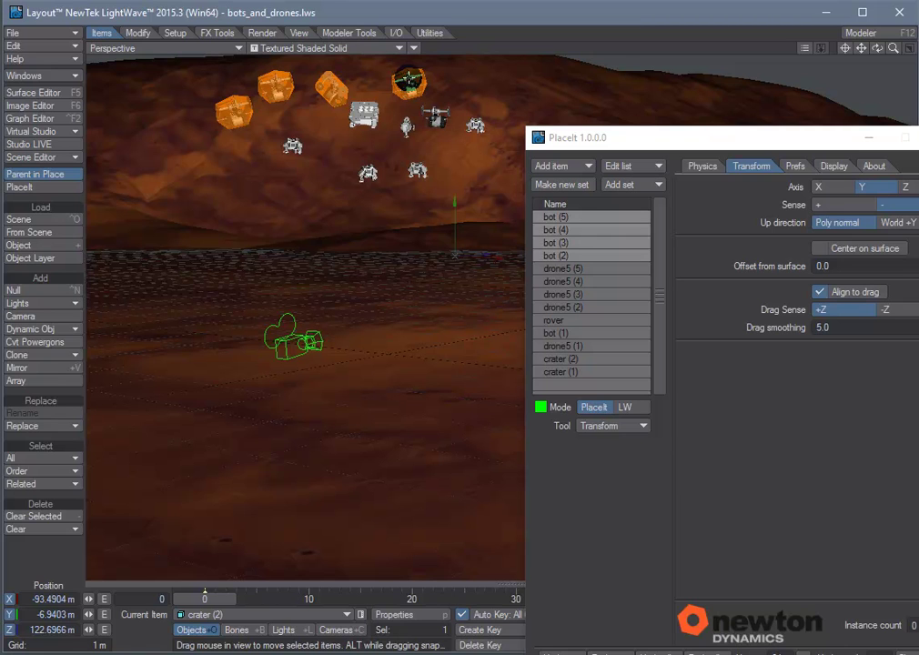
# Step: Deselect the four selected bots one after another and move the PlaceIt window up to uncover its recording controls
pyautogui.keyDown('ctrl'); pyautogui.click(410, 80); pyautogui.keyUp('ctrl')
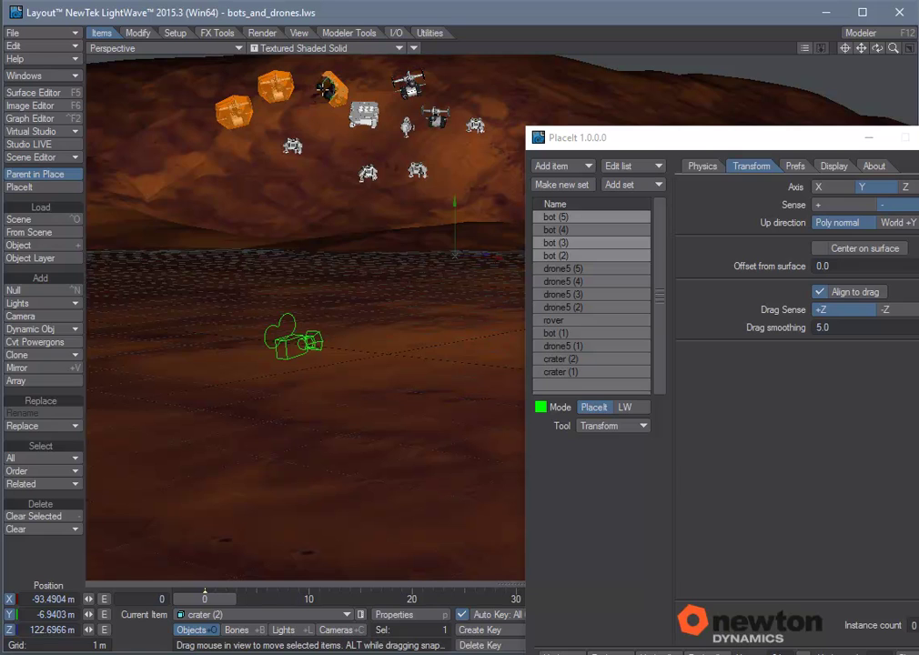
pyautogui.keyDown('ctrl'); pyautogui.click(331, 88); pyautogui.keyUp('ctrl')
pyautogui.keyDown('ctrl'); pyautogui.click(283, 87); pyautogui.keyUp('ctrl')
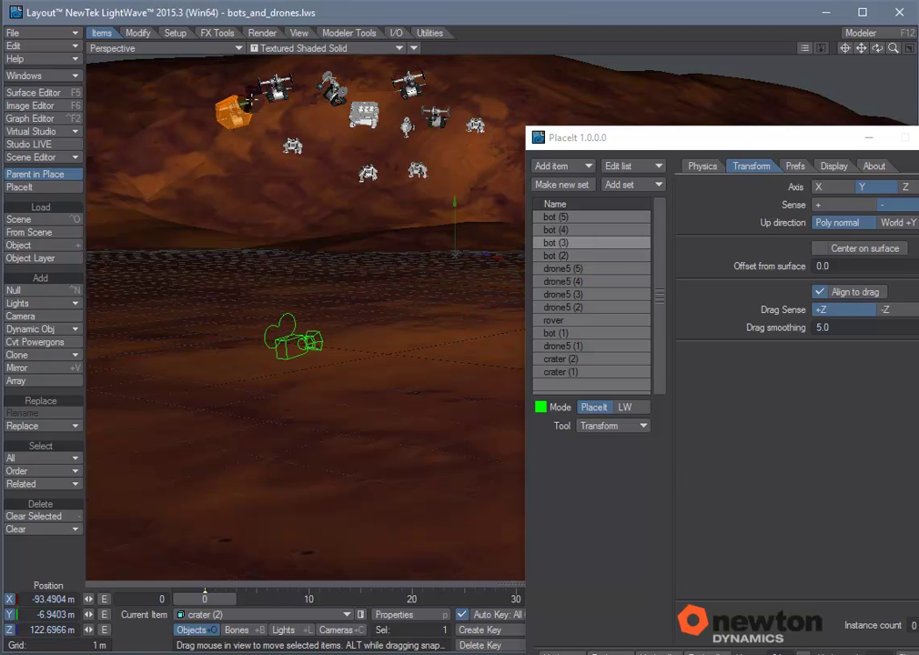
pyautogui.click(566, 139)
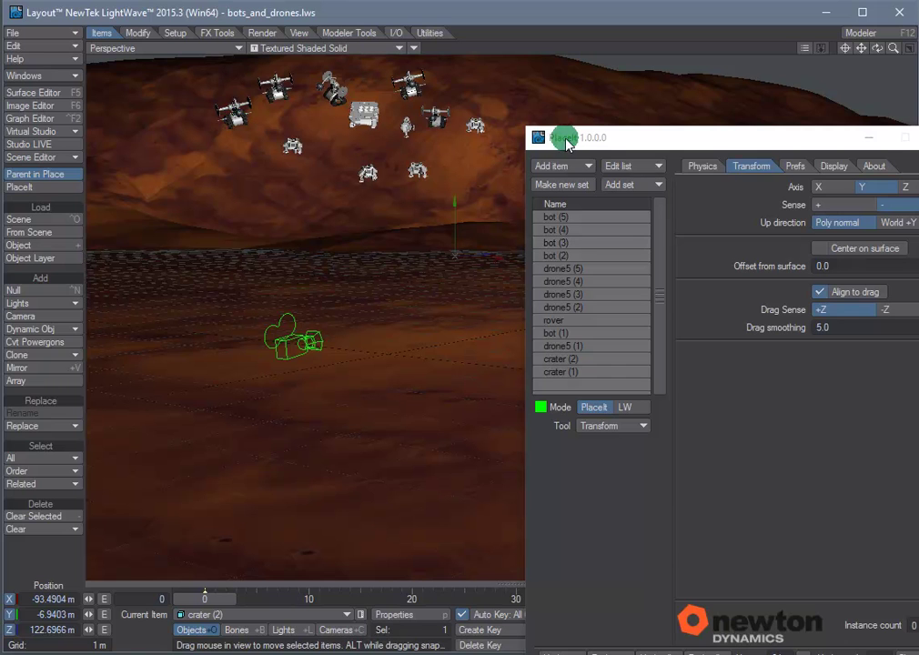
pyautogui.moveTo(598, 137); pyautogui.dragTo(599, 102)
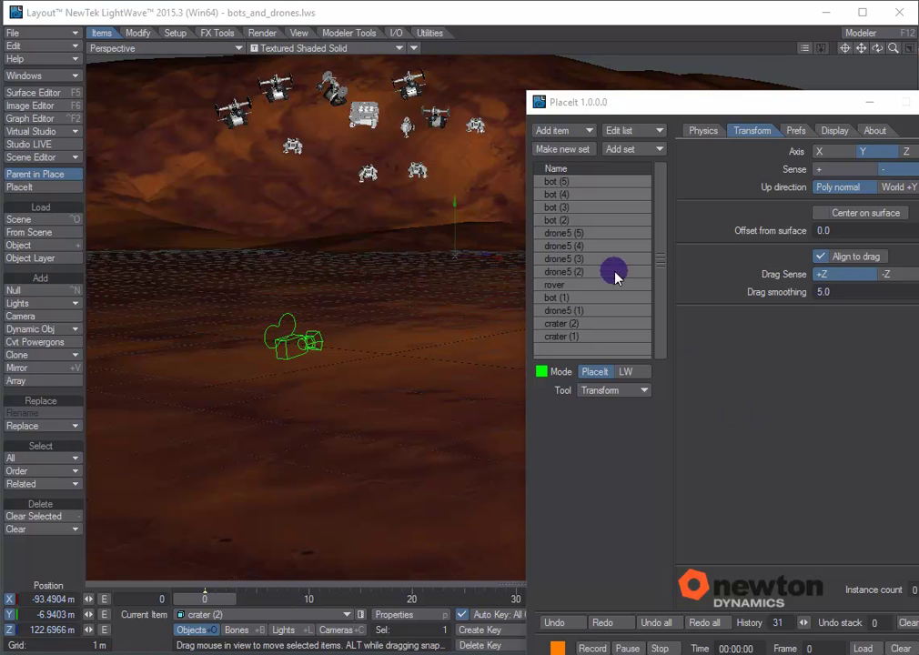
# Step: Save the scene as placeit_demo.lws in the Scenes folder, overwriting the existing file
pyautogui.click(41, 33)
pyautogui.moveTo(35, 85)
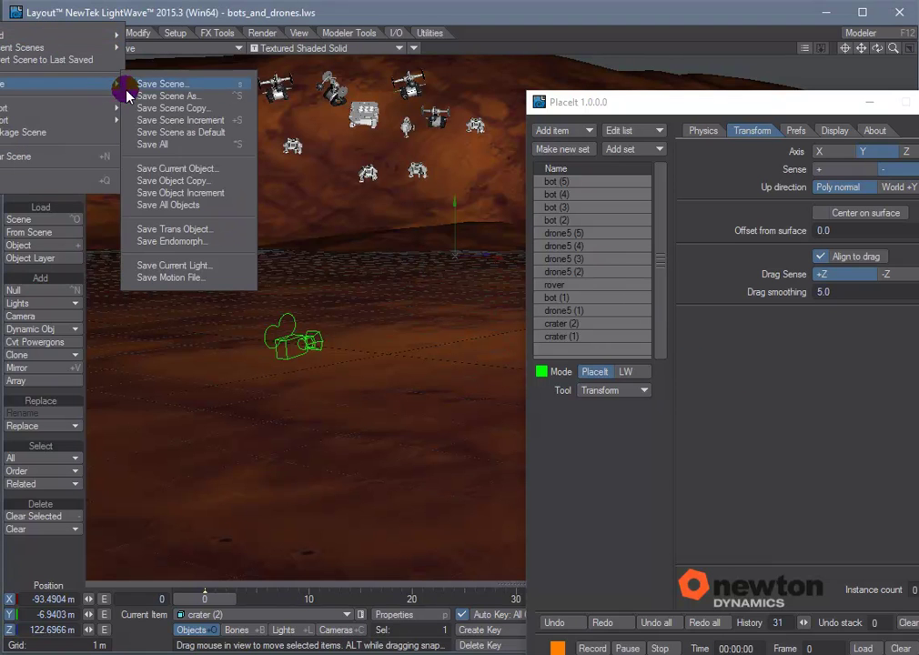
pyautogui.click(142, 94)
pyautogui.click(207, 154)
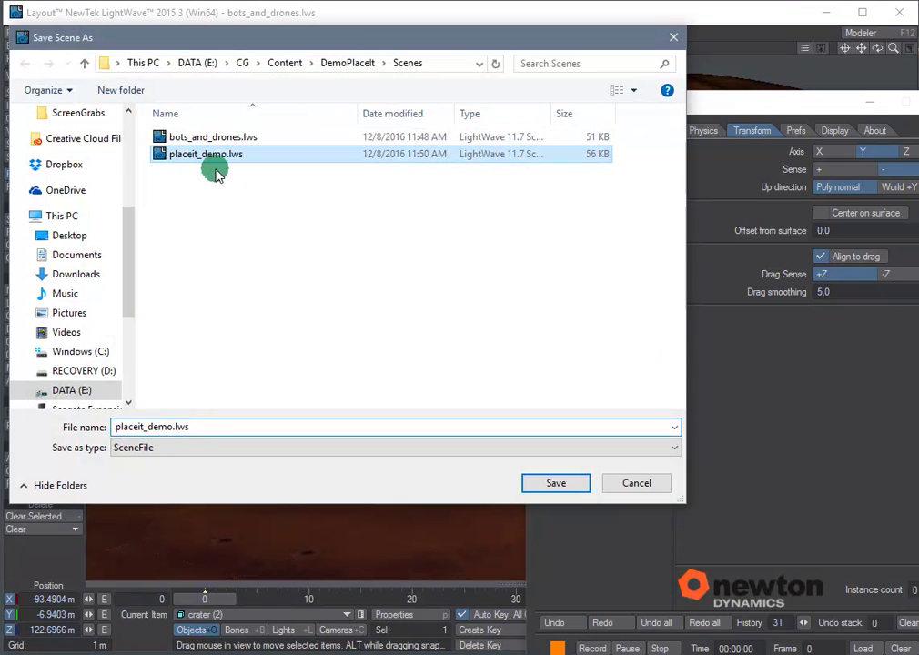
pyautogui.click(540, 483)
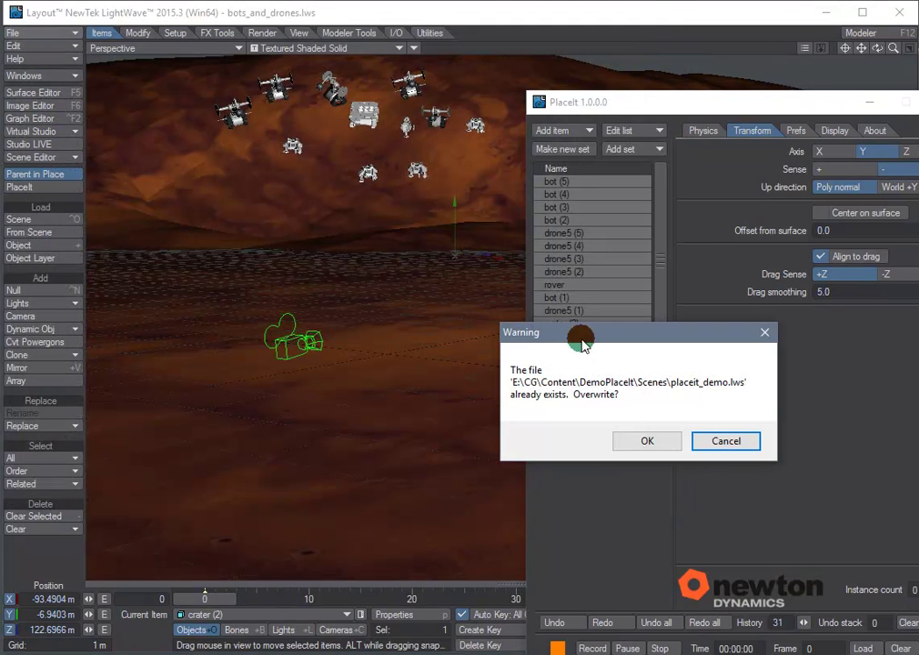
pyautogui.click(641, 439)
# Step: Start a PlaceIt recording and name the captured data deleteme
pyautogui.moveTo(602, 110); pyautogui.dragTo(575, 88)
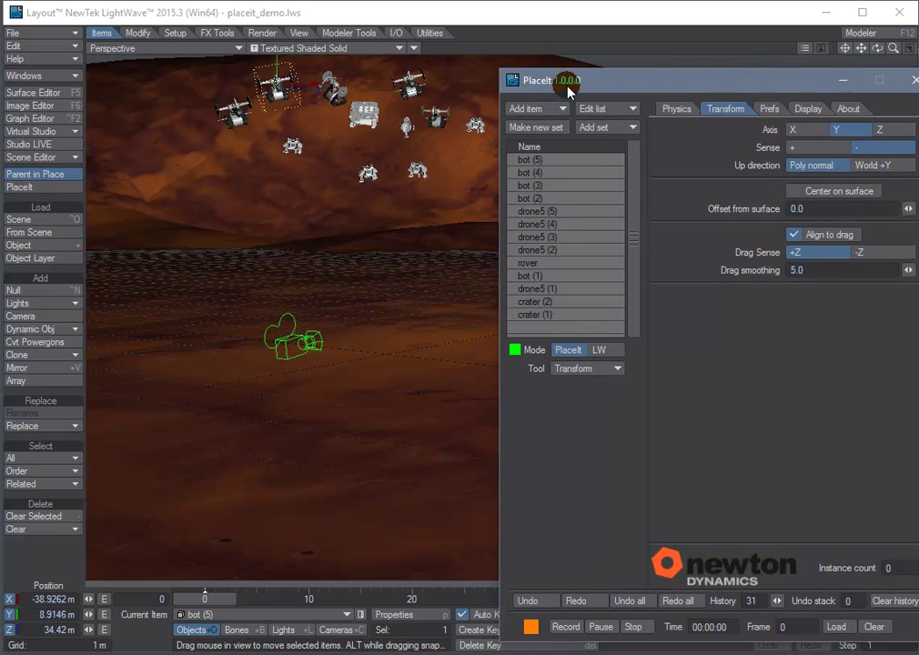
pyautogui.moveTo(571, 86); pyautogui.dragTo(589, 81)
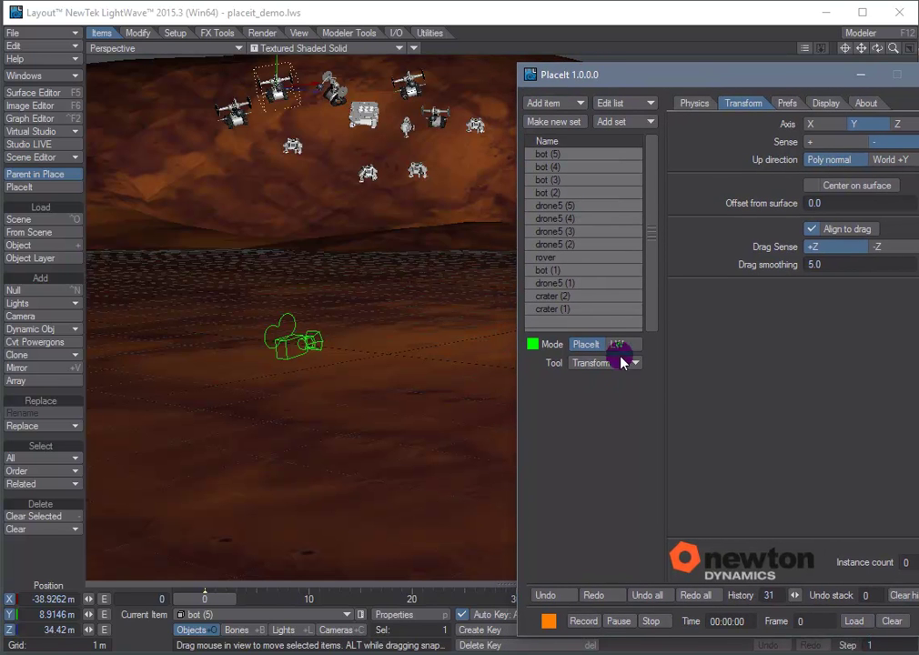
pyautogui.moveTo(575, 82); pyautogui.dragTo(557, 64)
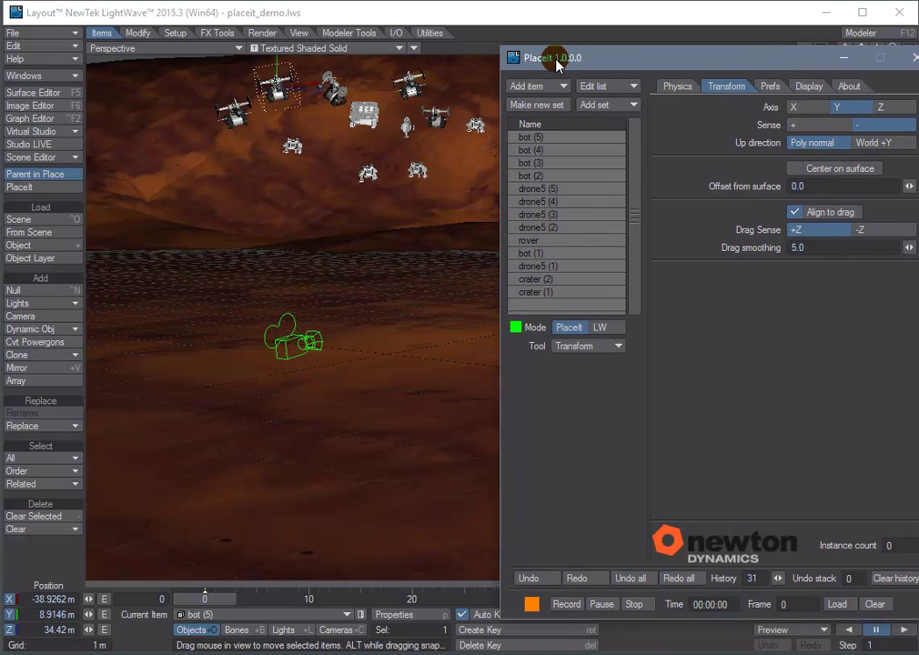
pyautogui.click(565, 604)
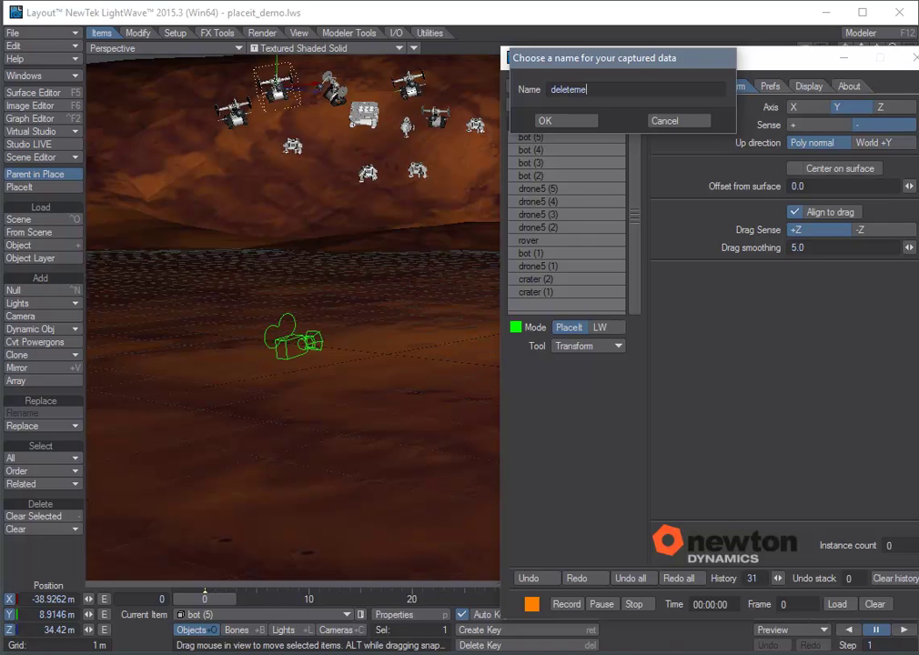
pyautogui.click(558, 121)
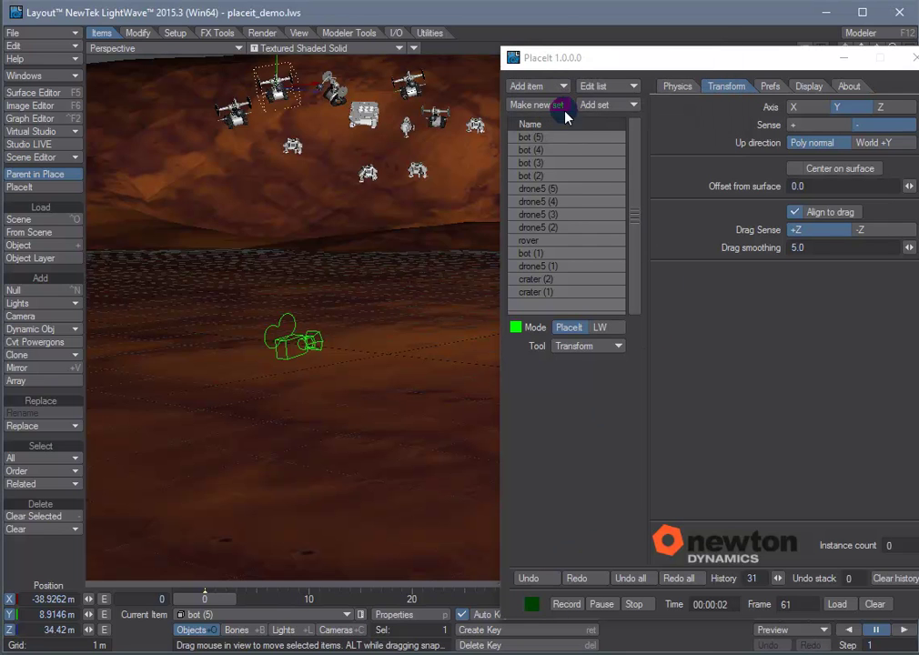
# Step: Start the physics simulation so the placed objects fall, and switch the PlaceIt tool to Tweak
pyautogui.moveTo(557, 57); pyautogui.dragTo(568, 82)
pyautogui.click(681, 107)
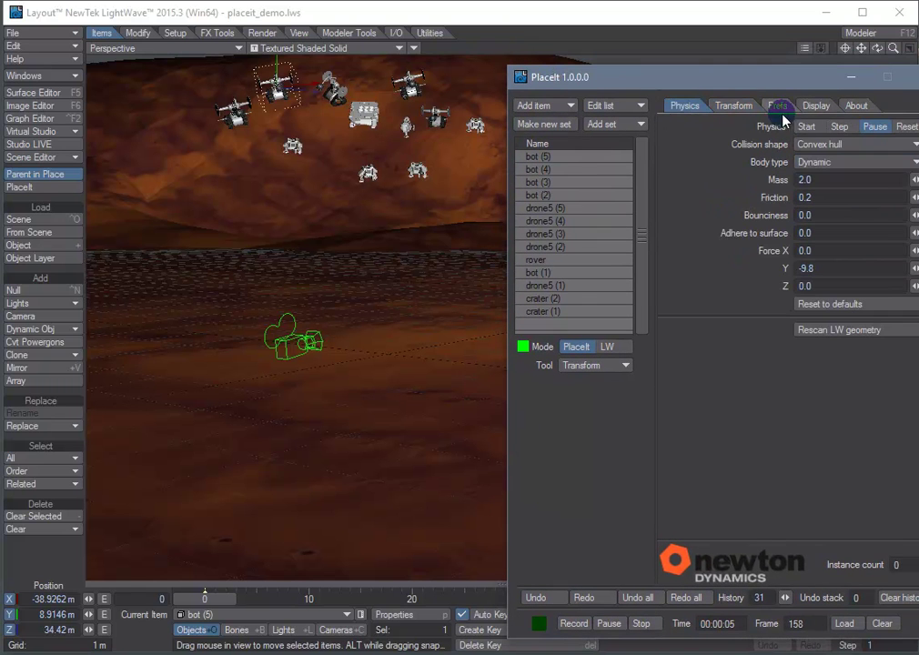
pyautogui.click(812, 130)
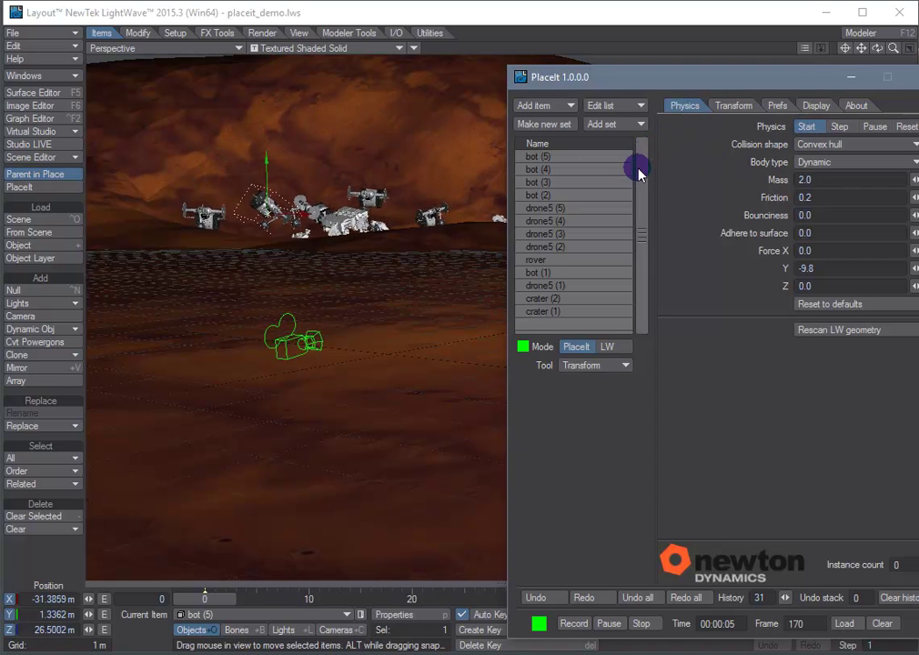
pyautogui.click(587, 368)
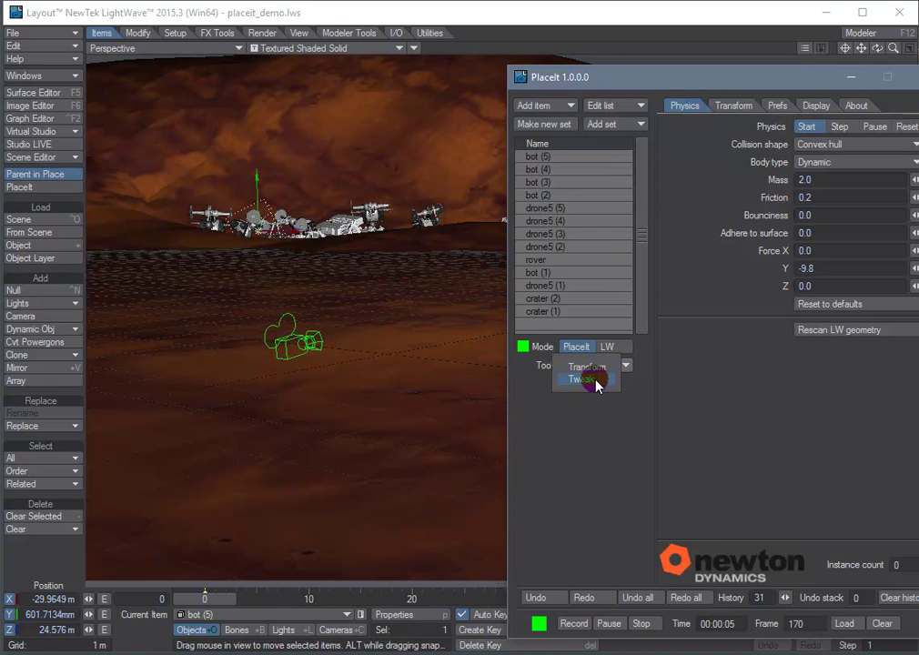
pyautogui.click(594, 380)
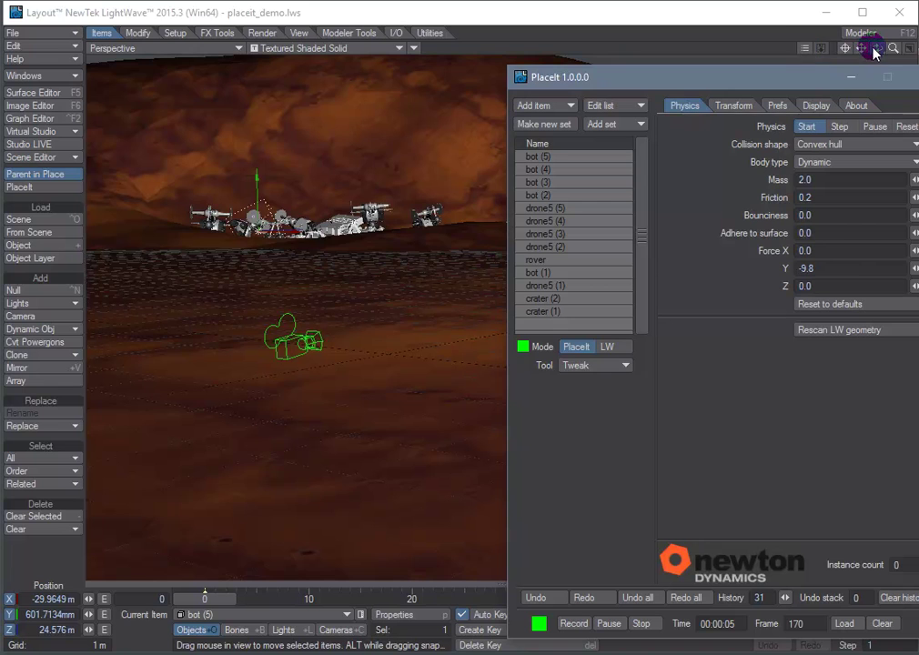
# Step: Pull the rover and the nearby bots around with the Tweak tool while the physics simulation is being recorded
pyautogui.moveTo(875, 53); pyautogui.dragTo(662, 75)
pyautogui.moveTo(299, 175); pyautogui.dragTo(297, 239)
pyautogui.moveTo(329, 163); pyautogui.dragTo(334, 162)
pyautogui.moveTo(318, 263); pyautogui.dragTo(319, 264)
pyautogui.moveTo(211, 171)
pyautogui.mouseDown()
pyautogui.moveTo(222, 189)
pyautogui.moveTo(212, 196)
pyautogui.moveTo(202, 184)
pyautogui.mouseUp()
pyautogui.moveTo(318, 264); pyautogui.dragTo(319, 263)
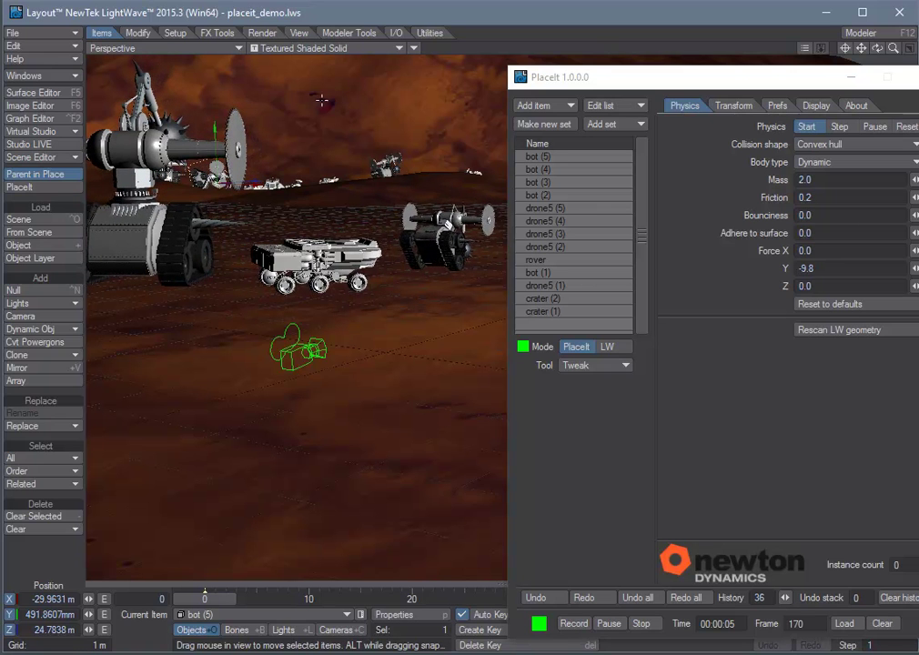
pyautogui.moveTo(380, 163); pyautogui.dragTo(377, 162)
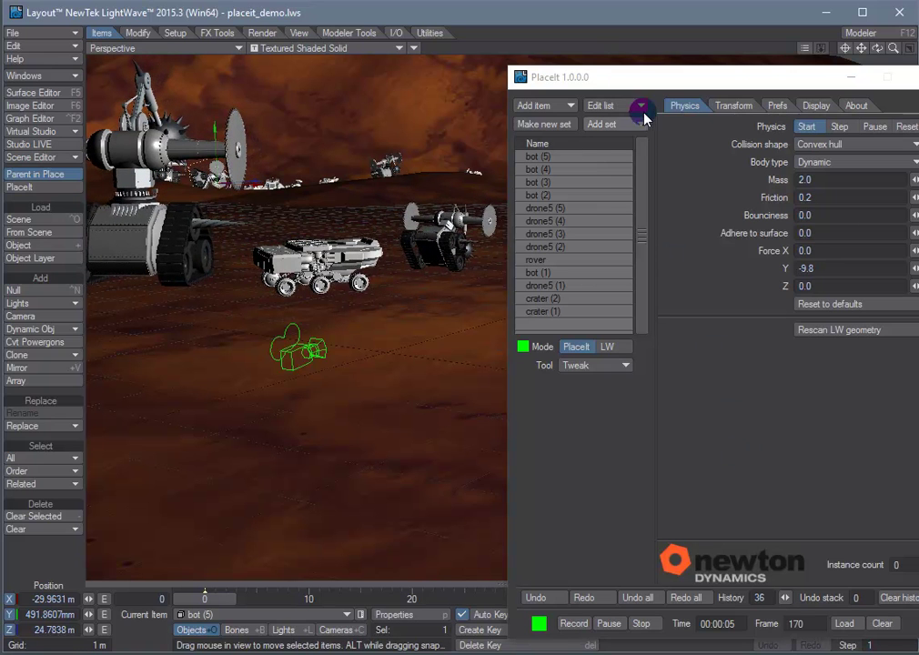
# Step: Stop the PlaceIt recording and reload the recent scene placeit_demo.lws from the DemoPlaceIt Scenes folder
pyautogui.moveTo(623, 80); pyautogui.dragTo(584, 76)
pyautogui.click(600, 618)
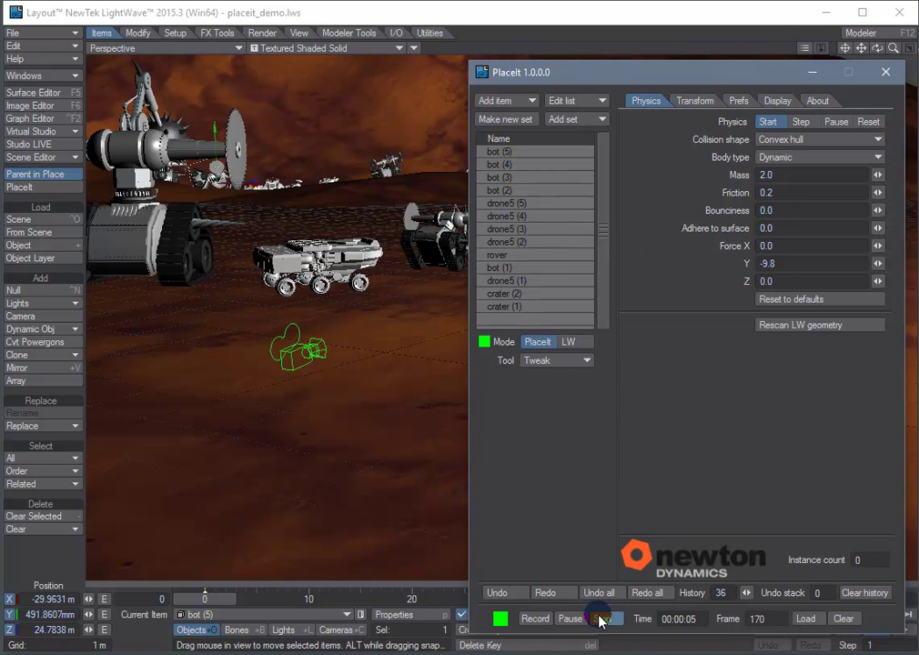
pyautogui.click(50, 33)
pyautogui.moveTo(132, 47)
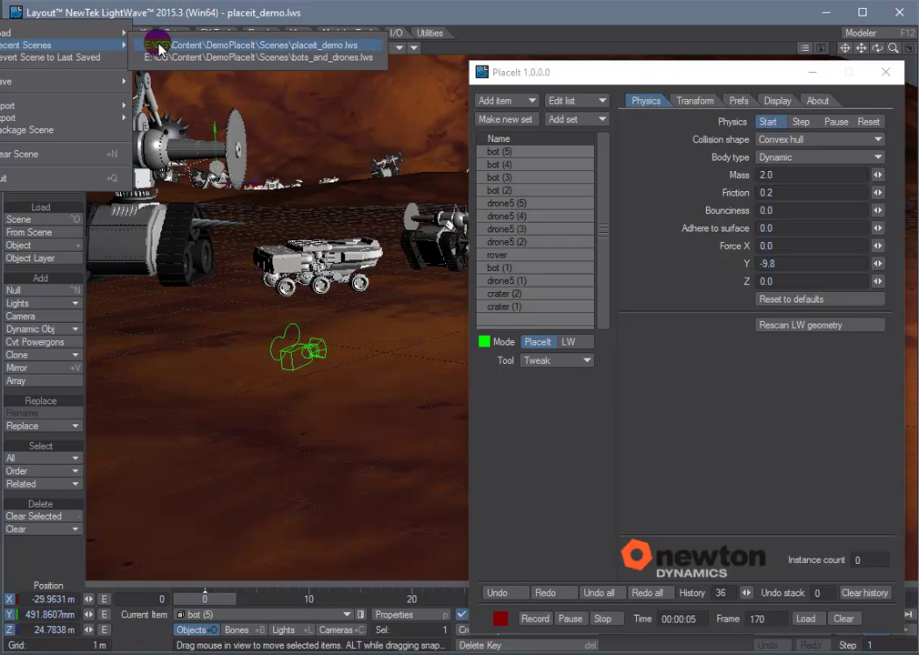
pyautogui.click(160, 47)
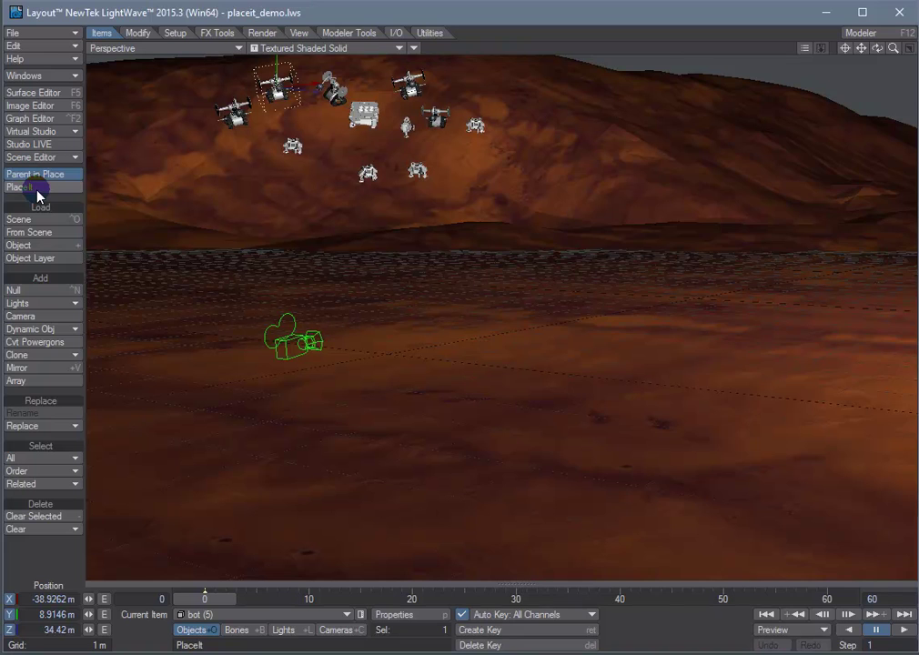
# Step: Reopen PlaceIt and load the recorded deleteme._capture file from the _scene_capture_data folder inside PlaceItData
pyautogui.click(37, 188)
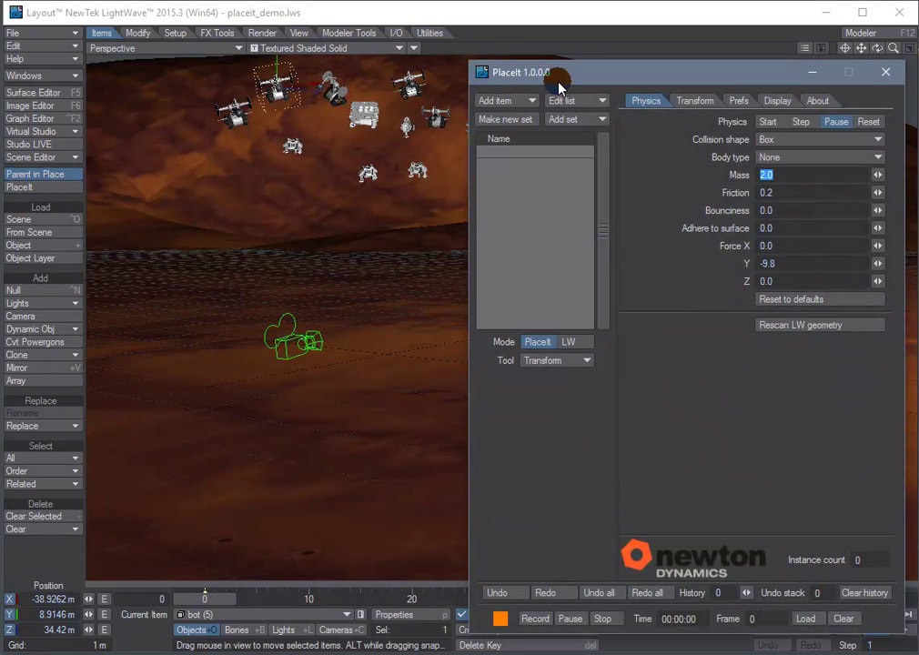
pyautogui.moveTo(551, 82); pyautogui.dragTo(569, 71)
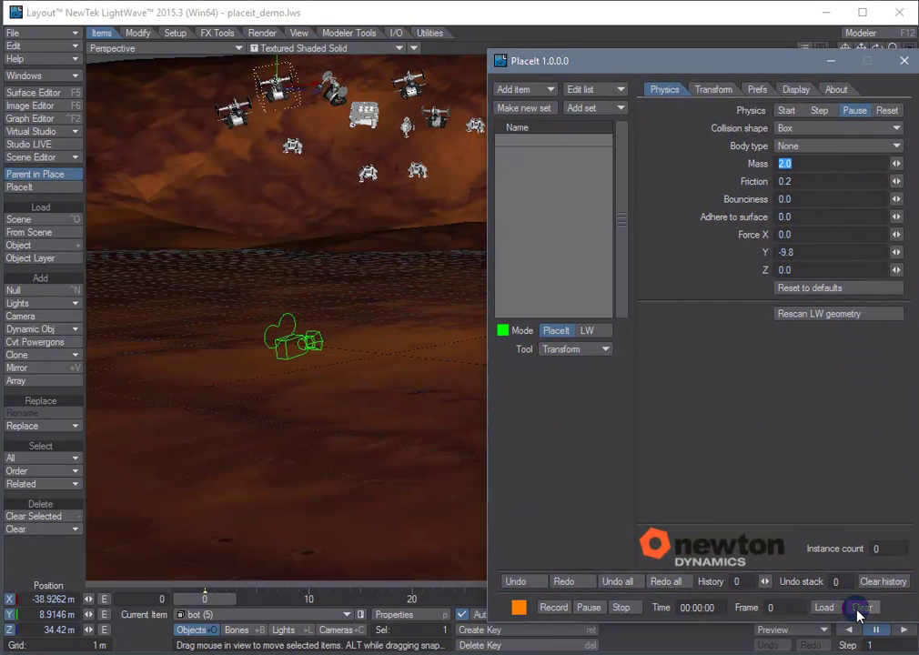
pyautogui.click(821, 607)
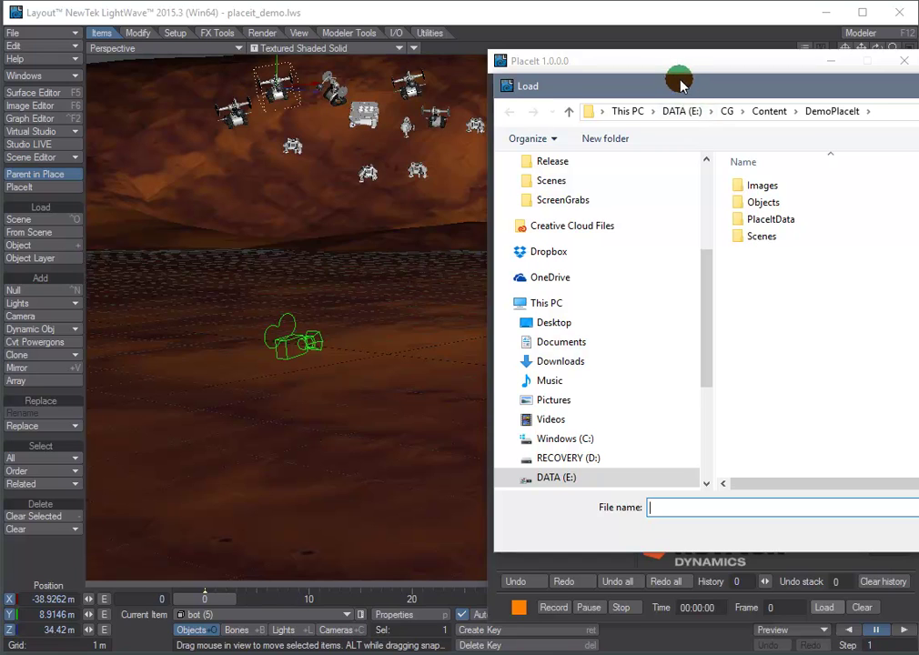
pyautogui.moveTo(680, 84); pyautogui.dragTo(496, 80)
pyautogui.click(584, 220)
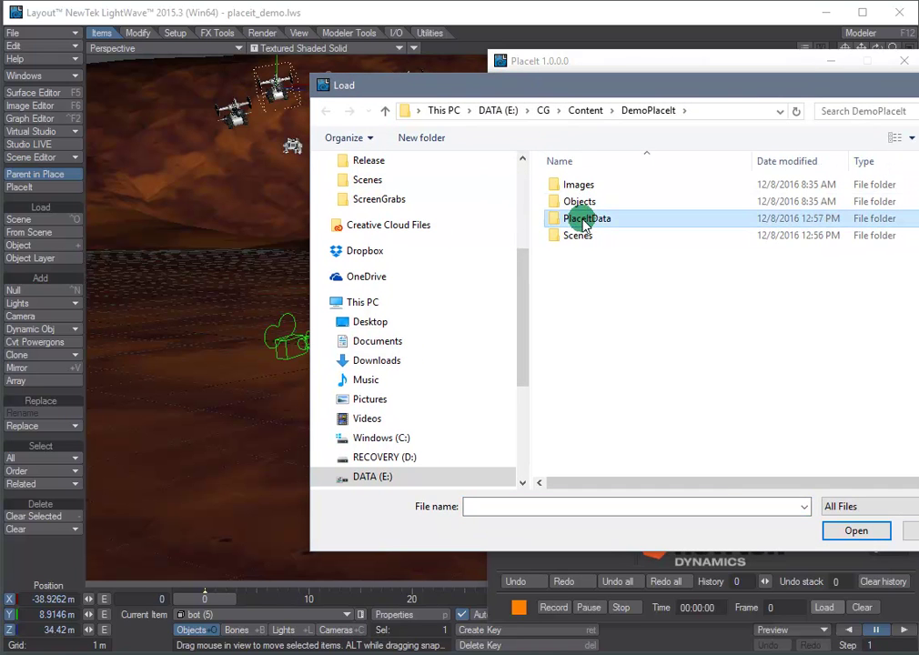
pyautogui.doubleClick(584, 220)
pyautogui.doubleClick(580, 186)
pyautogui.click(586, 185)
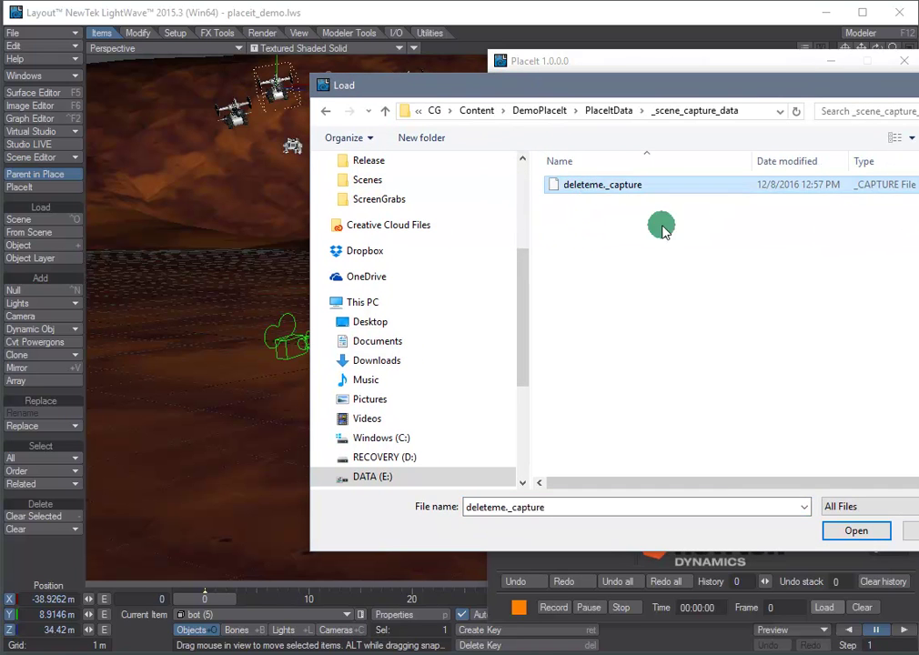
pyautogui.click(853, 529)
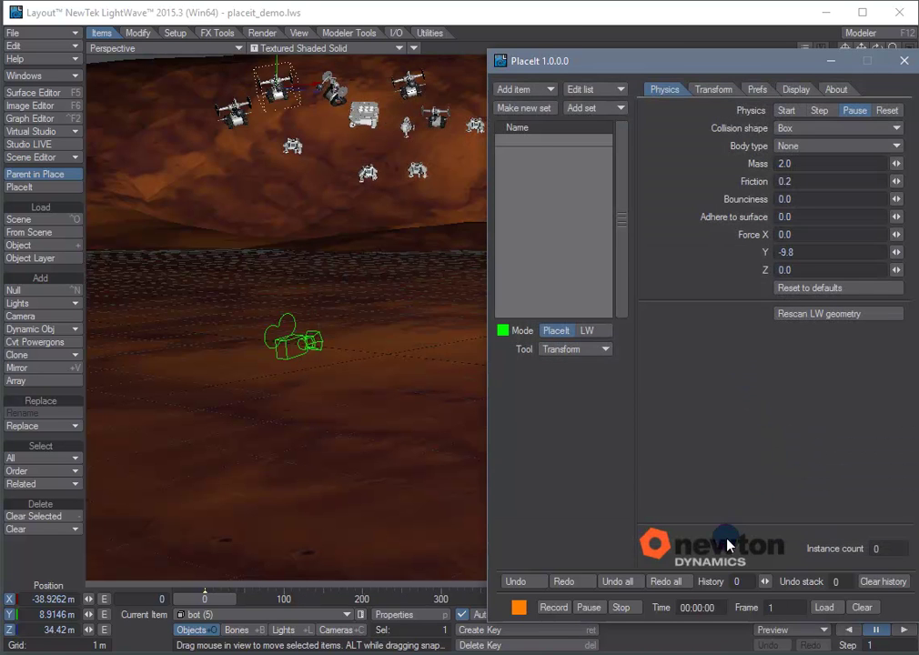
# Step: Move the PlaceIt window clear of the viewport and play back the loaded simulation in the perspective view
pyautogui.moveTo(594, 67); pyautogui.dragTo(917, 57)
pyautogui.click(900, 632)
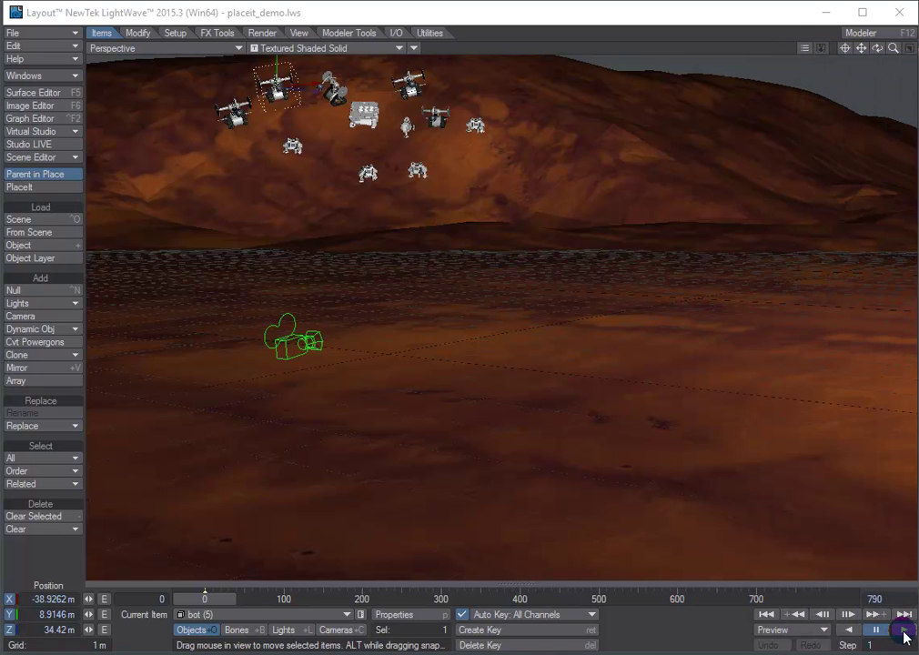
pyautogui.moveTo(875, 47)
pyautogui.mouseDown()
pyautogui.moveTo(876, 57)
pyautogui.moveTo(889, 45)
pyautogui.moveTo(895, 51)
pyautogui.moveTo(880, 48)
pyautogui.mouseUp()
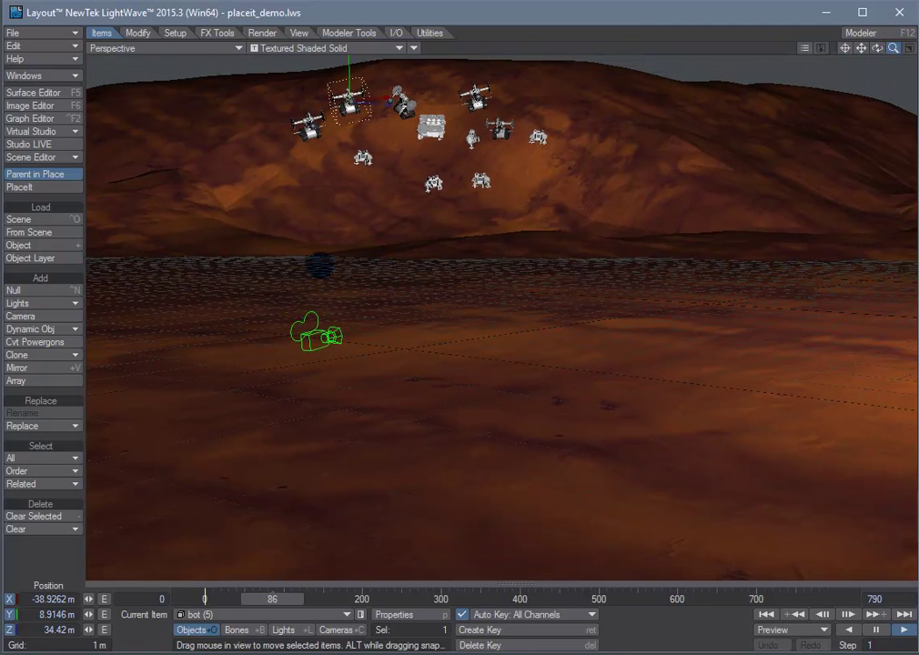